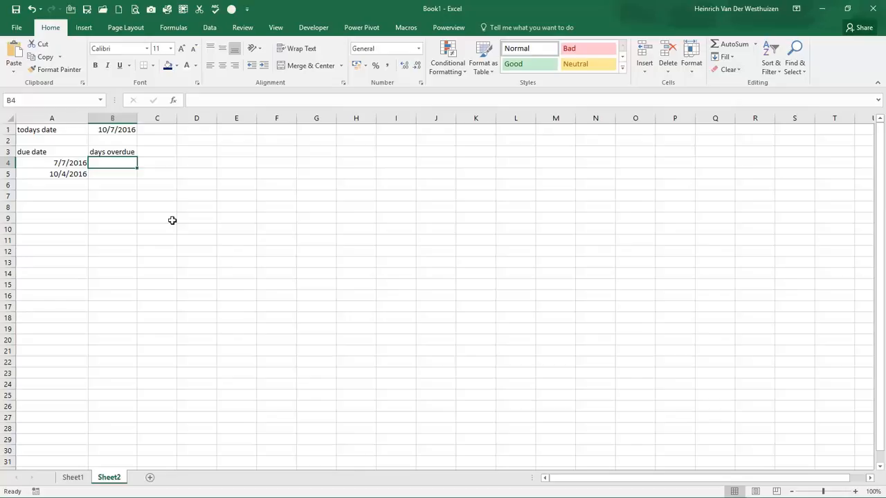
Replace the date in cell B1 with the formula =TODAY()
{"action": "left_click", "coordinate": [114, 131]}
{"action": "double_click", "coordinate": [126, 129]}
{"action": "key", "text": "BackSpace"}
{"action": "key", "text": "BackSpace"}
{"action": "key", "text": "BackSpace"}
{"action": "key", "text": "BackSpace"}
{"action": "key", "text": "BackSpace"}
{"action": "key", "text": "BackSpace"}
{"action": "key", "text": "BackSpace"}
{"action": "type", "text": "toda"}
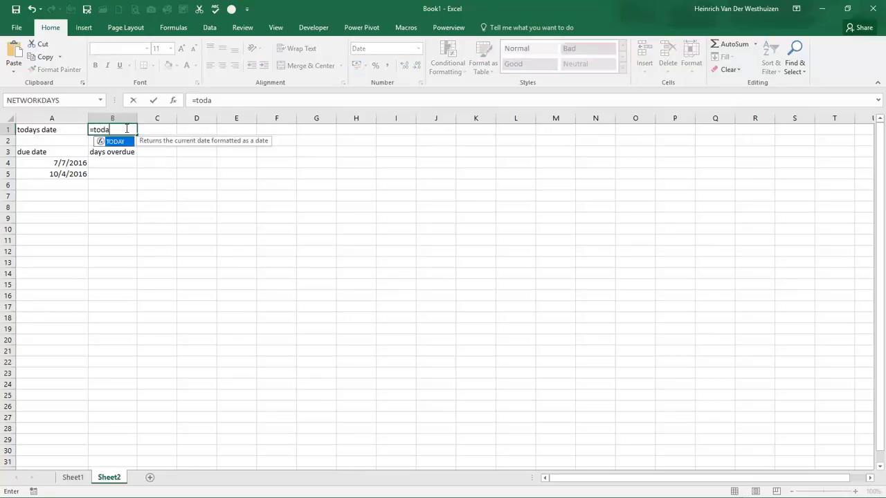
{"action": "type", "text": "y()"}
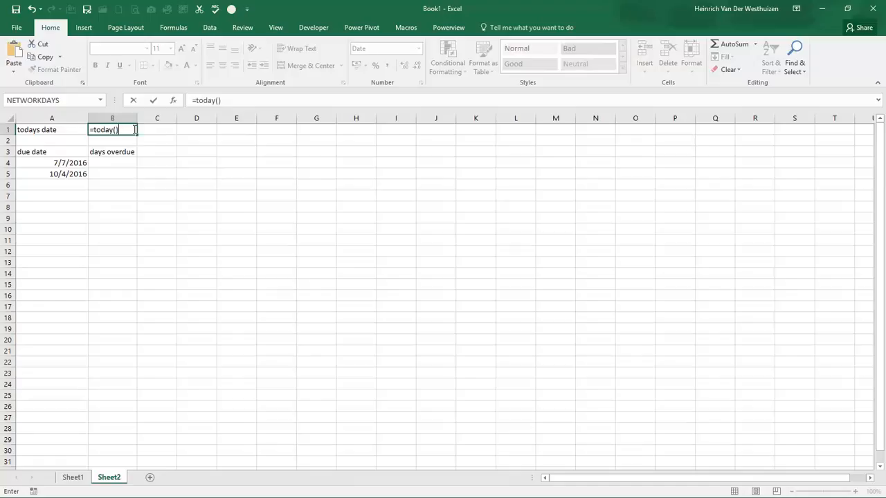
{"action": "key", "text": "ctrl+Return"}
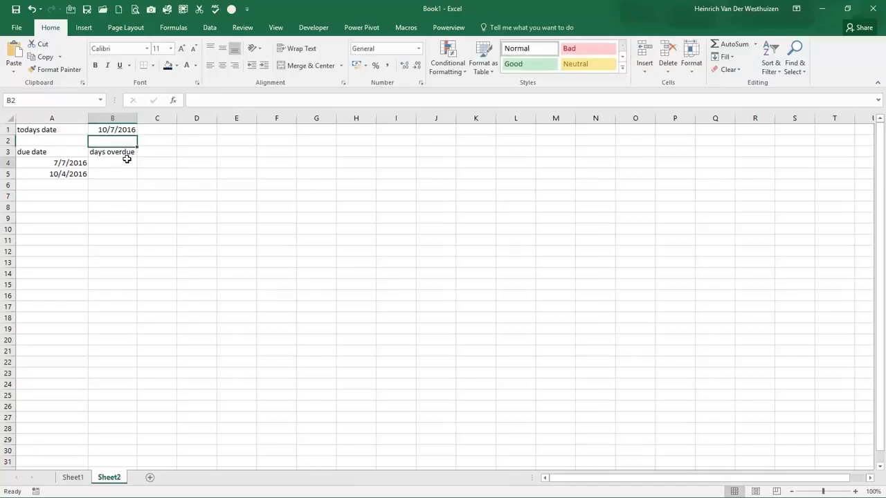
{"action": "left_click", "coordinate": [128, 163]}
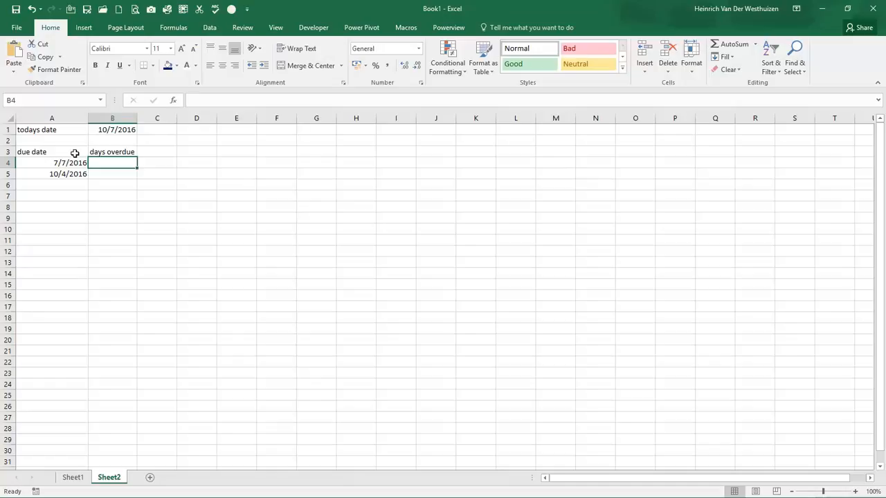
Enter the holiday dates 7/1/2016 in cell F1 and 10/3/2016 in cell F2
{"action": "left_click", "coordinate": [270, 126]}
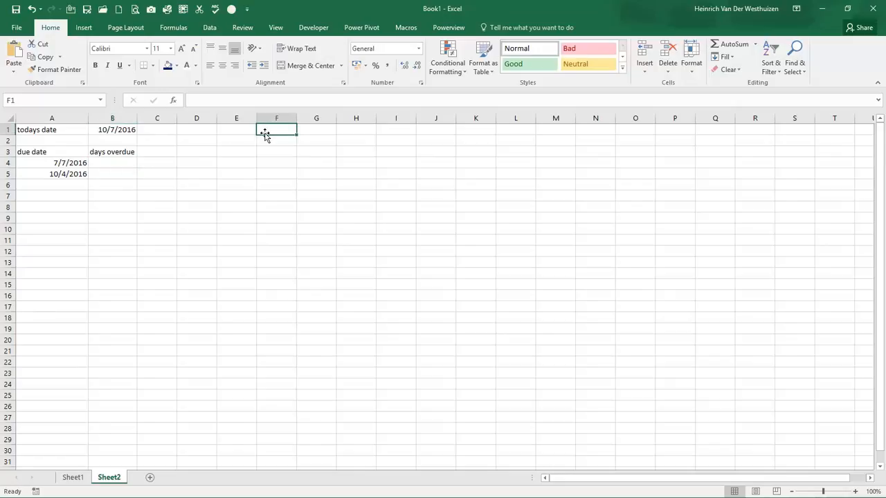
{"action": "type", "text": "1/"}
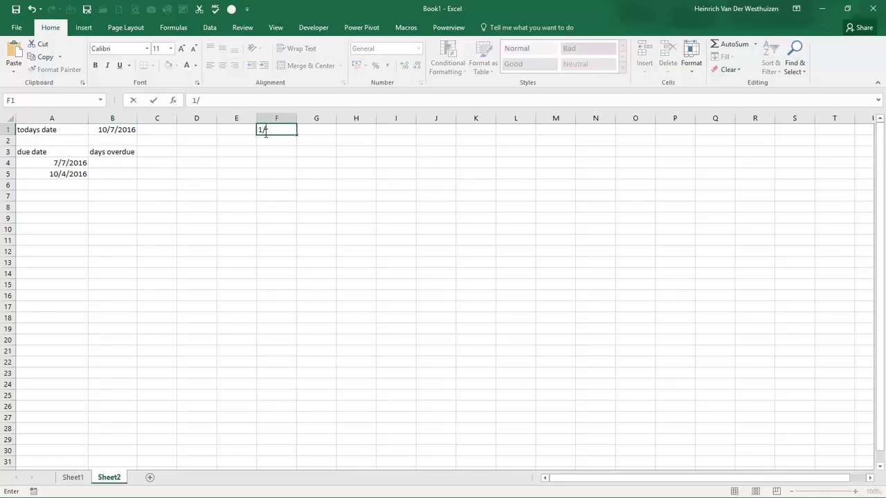
{"action": "type", "text": "7/"}
{"action": "key", "text": "BackSpace"}
{"action": "key", "text": "BackSpace"}
{"action": "key", "text": "BackSpace"}
{"action": "key", "text": "BackSpace"}
{"action": "type", "text": "7/1/2016"}
{"action": "key", "text": "Return"}
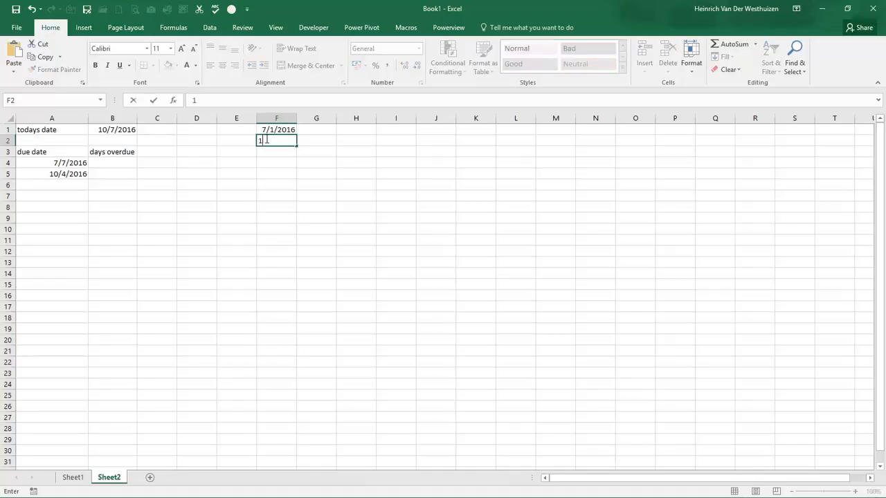
{"action": "type", "text": "9"}
{"action": "key", "text": "BackSpace"}
{"action": "type", "text": "10/3/2016"}
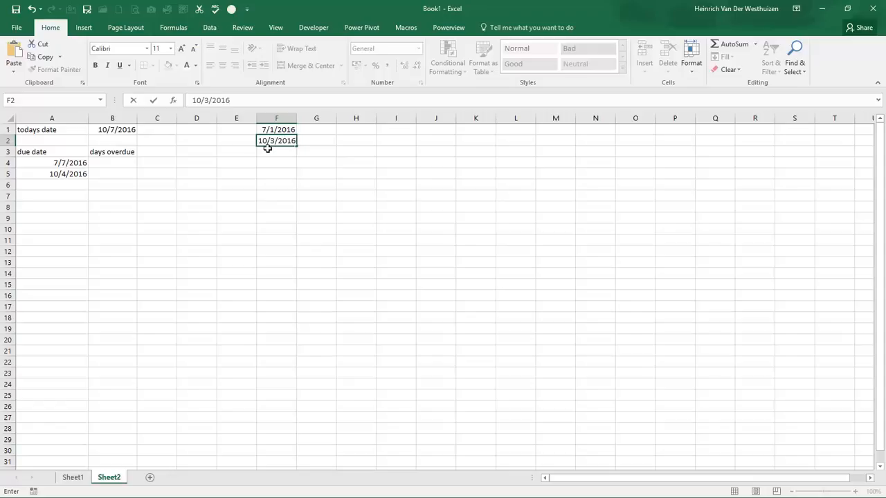
{"action": "left_click", "coordinate": [267, 149]}
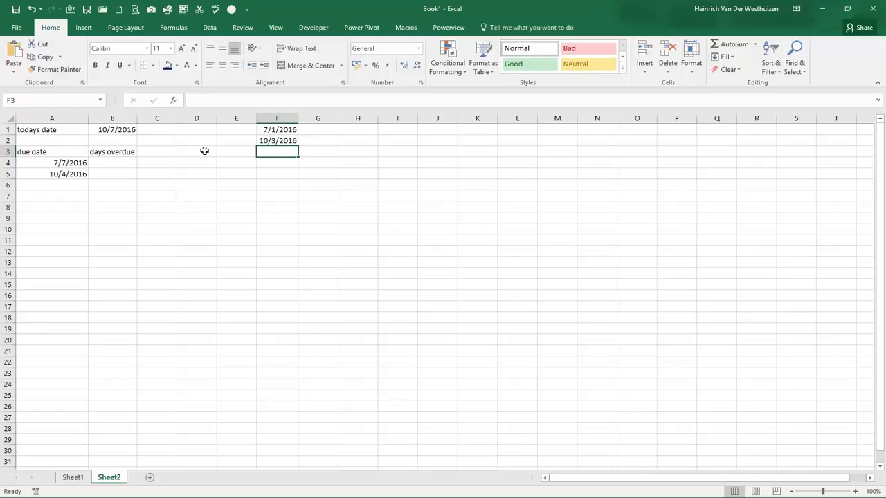
Start a NETWORKDAYS formula in B4 with A4 as the start date and B1 as the end date
{"action": "left_click", "coordinate": [125, 165]}
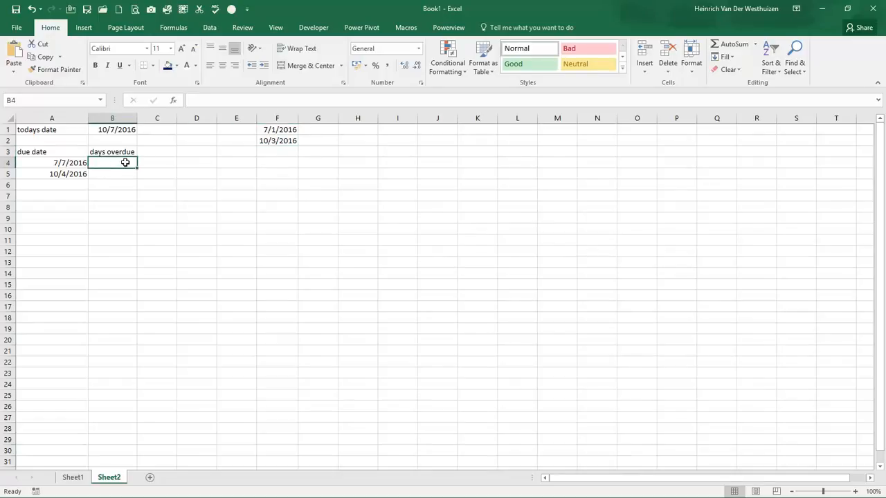
{"action": "type", "text": "=net"}
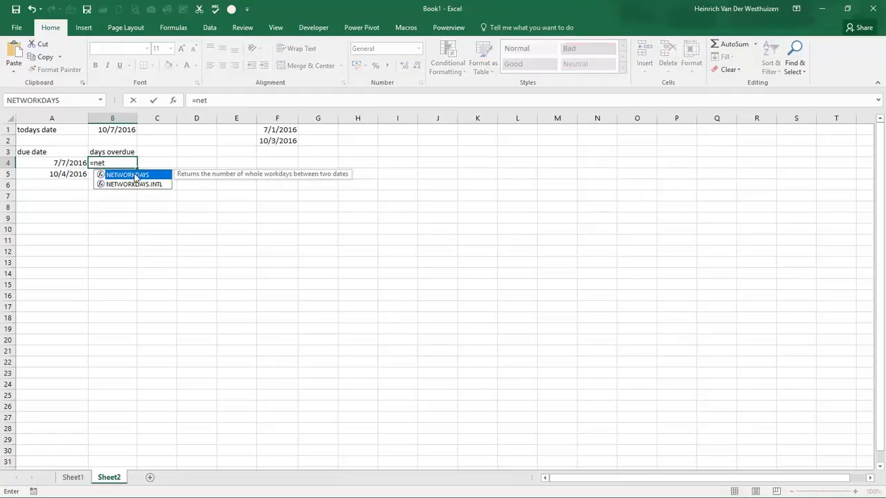
{"action": "double_click", "coordinate": [131, 175]}
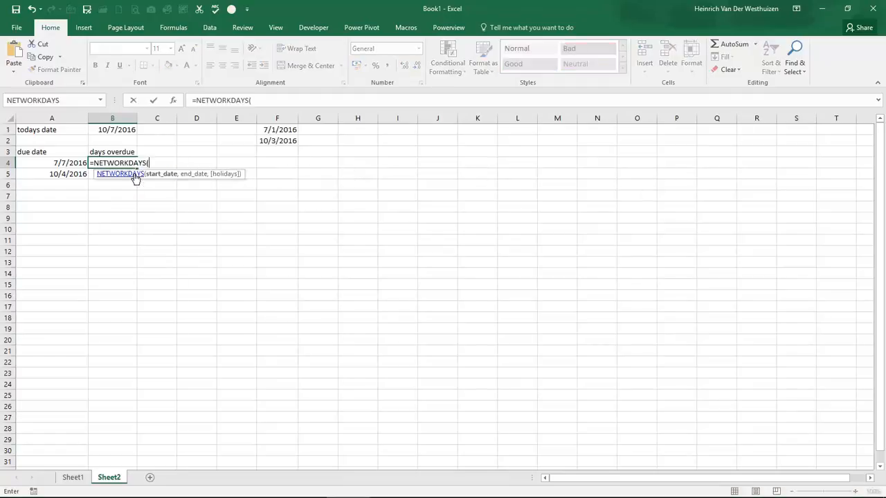
{"action": "left_click", "coordinate": [174, 100]}
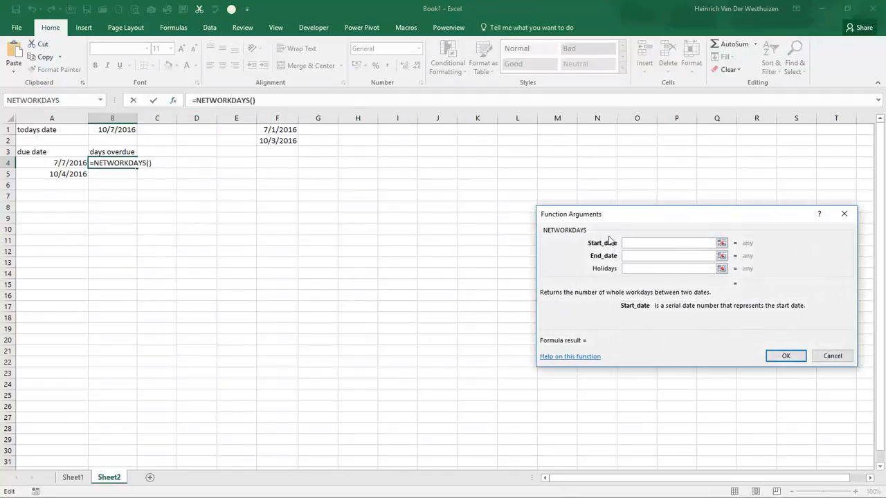
{"action": "left_click", "coordinate": [84, 168]}
{"action": "left_click", "coordinate": [627, 259]}
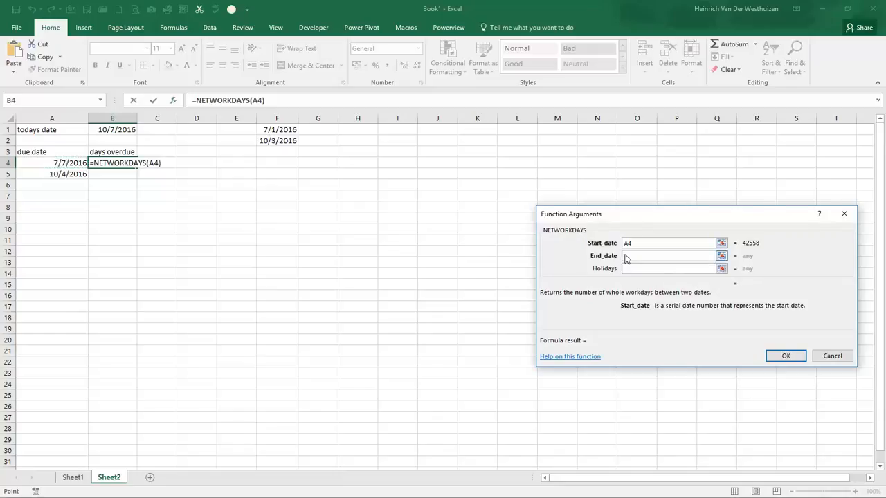
{"action": "left_click", "coordinate": [129, 126]}
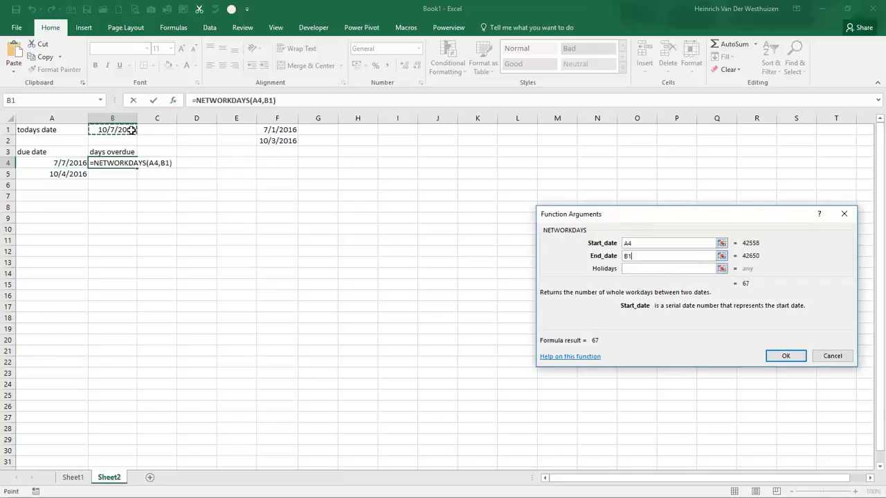
Make the formula's end date an absolute reference, $B$1
{"action": "left_click", "coordinate": [631, 268]}
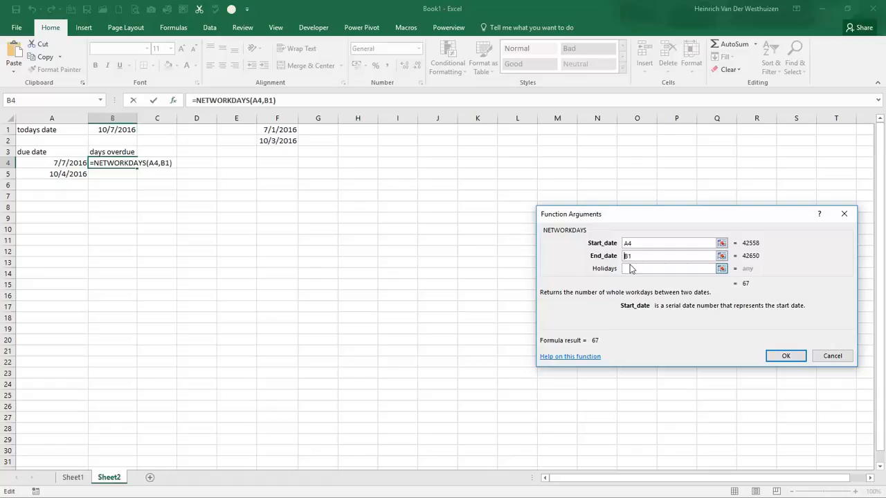
{"action": "type", "text": "$"}
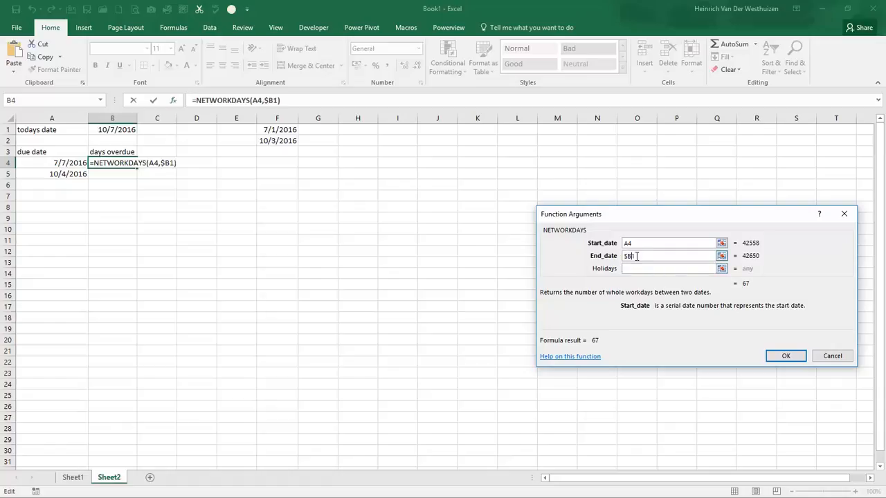
{"action": "left_click", "coordinate": [636, 256]}
{"action": "type", "text": "$"}
Set the formula's holidays to the absolute range $F$1:$F$2 and complete the NETWORKDAYS formula
{"action": "left_click", "coordinate": [649, 267]}
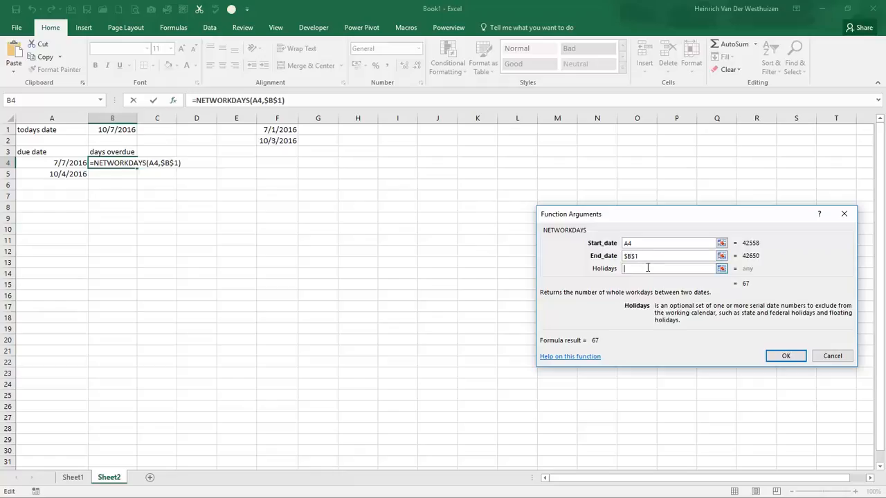
{"action": "left_click_drag", "start_coordinate": [283, 132], "coordinate": [285, 138]}
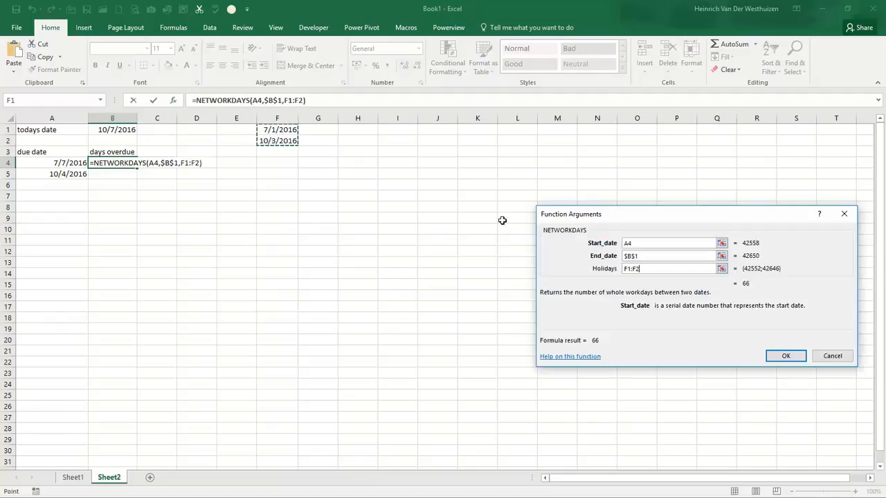
{"action": "left_click", "coordinate": [627, 268]}
{"action": "type", "text": "$"}
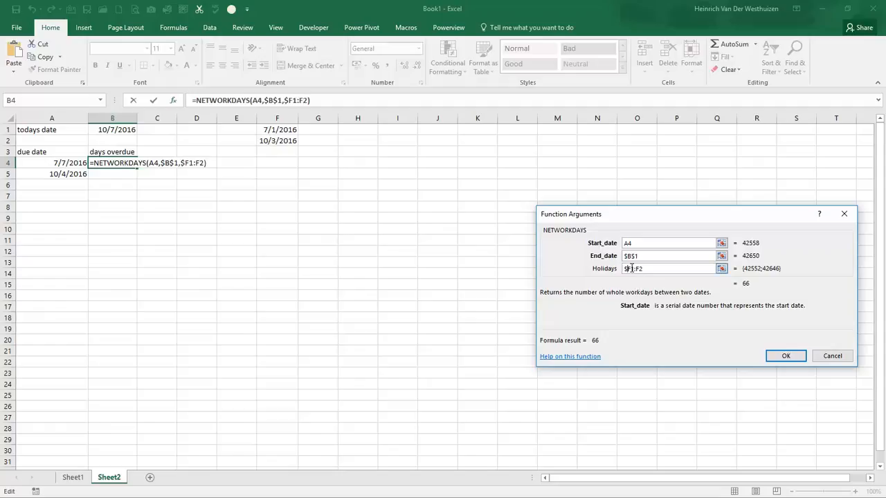
{"action": "left_click", "coordinate": [632, 269]}
{"action": "type", "text": "$"}
{"action": "left_click", "coordinate": [642, 270]}
{"action": "type", "text": "$F$"}
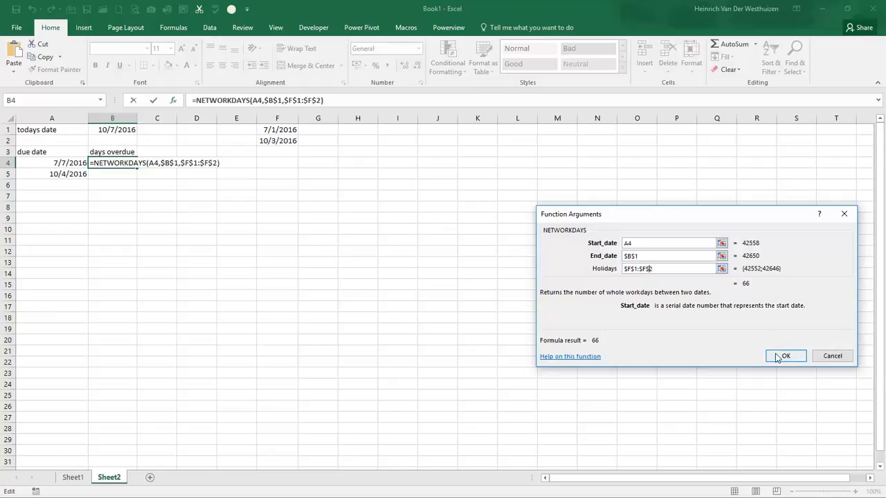
{"action": "key", "text": "Return"}
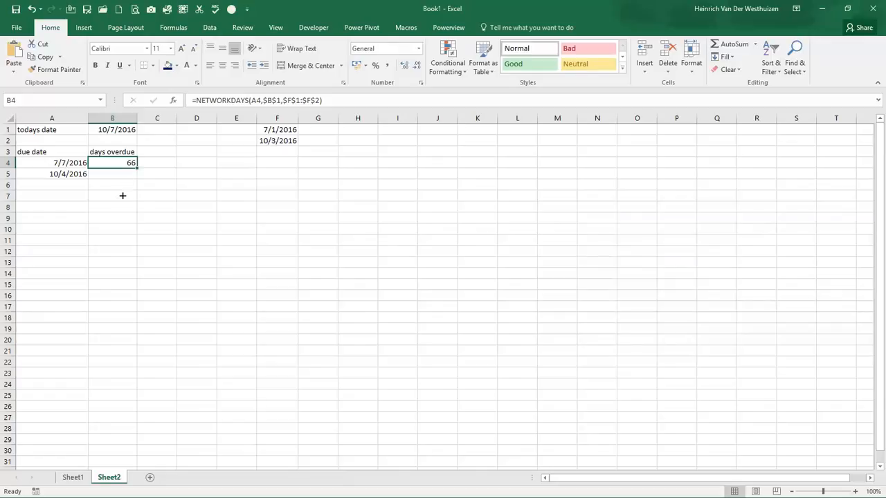
Fill the NETWORKDAYS formula from B4 down through B7 and clear the surplus results in B6:B7
{"action": "left_click_drag", "start_coordinate": [137, 168], "coordinate": [122, 196]}
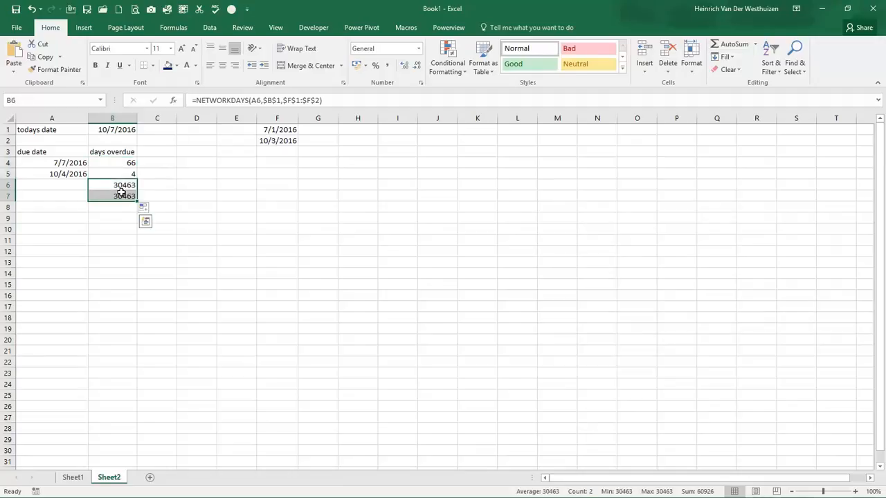
{"action": "key", "text": "Delete"}
{"action": "left_click", "coordinate": [69, 174]}
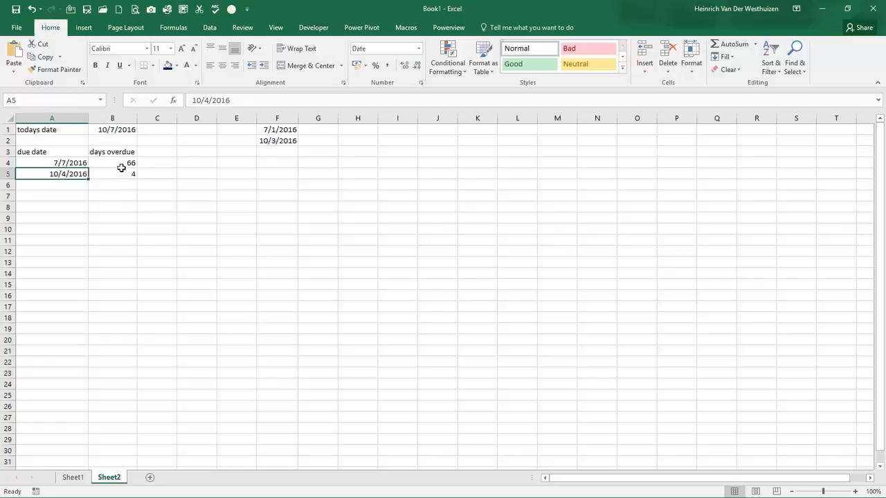
{"action": "left_click", "coordinate": [122, 174]}
Change the holiday date in cell F2 to 10/1/2016 and check the days-overdue result in B4
{"action": "left_click", "coordinate": [289, 141]}
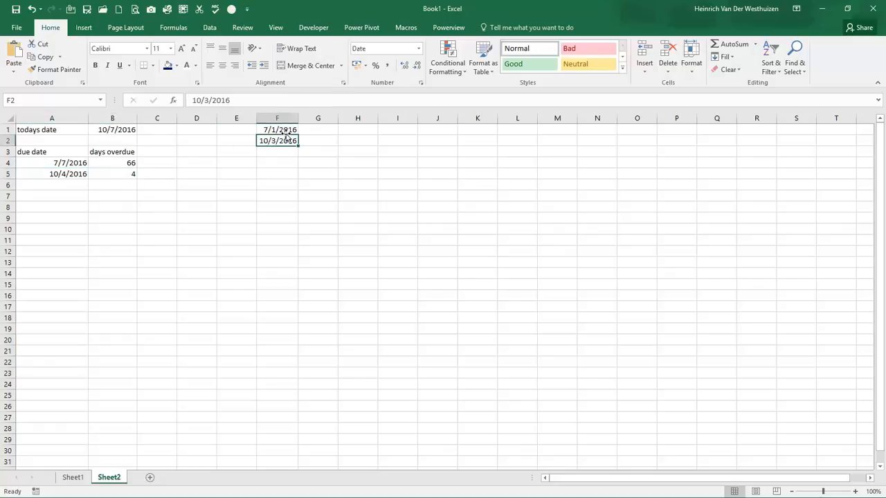
{"action": "left_click", "coordinate": [285, 130]}
{"action": "left_click", "coordinate": [269, 141]}
{"action": "double_click", "coordinate": [275, 140]}
{"action": "key", "text": "BackSpace"}
{"action": "type", "text": "1"}
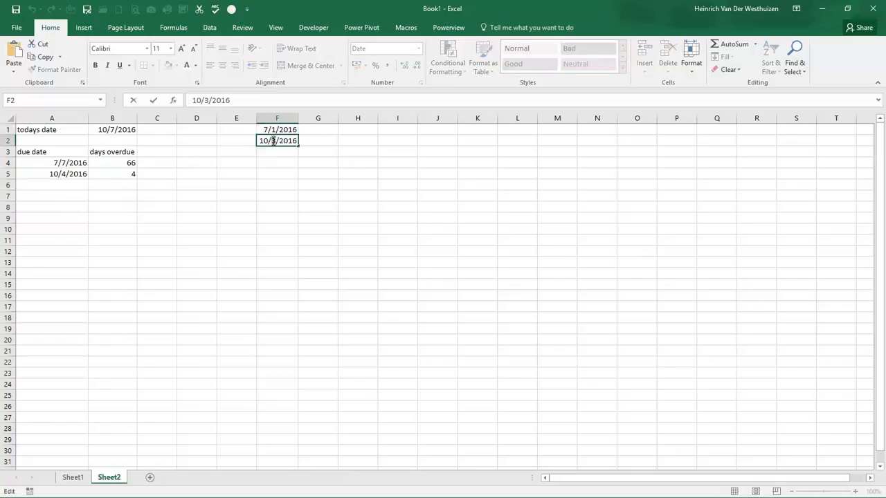
{"action": "key", "text": "Return"}
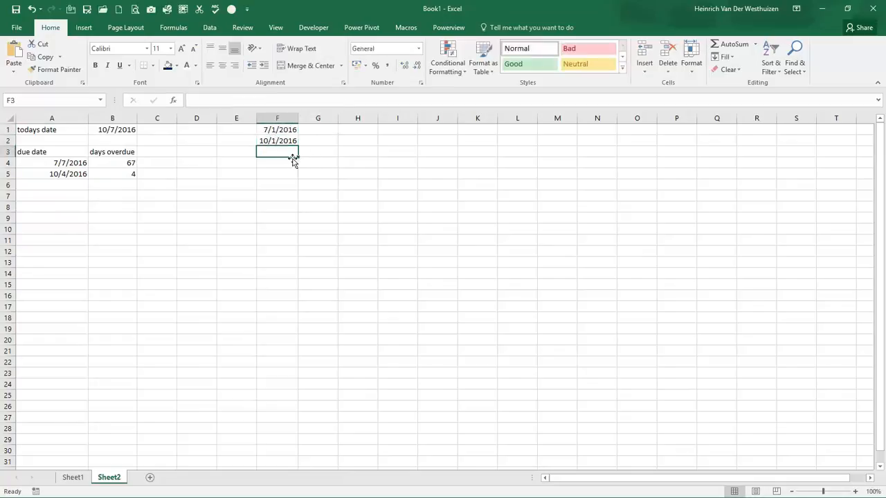
{"action": "left_click", "coordinate": [129, 164]}
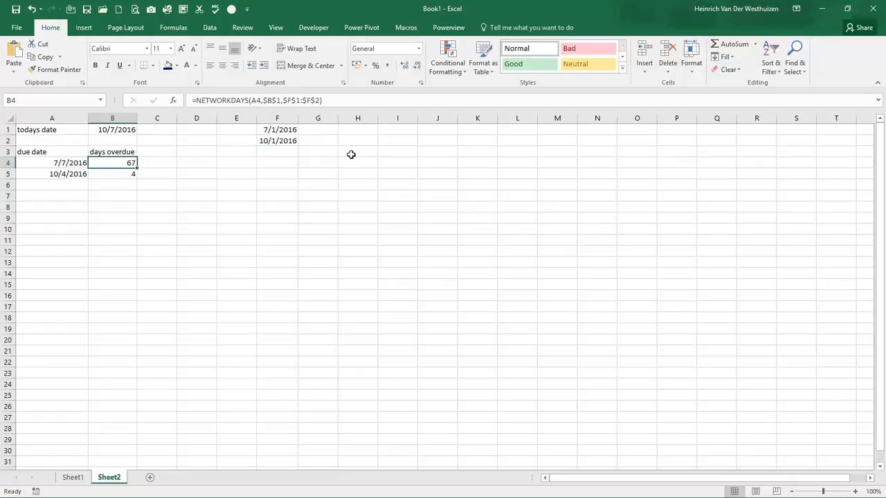
Enter 2016/23/10 in cell I1 and widen column I to fit it
{"action": "left_click", "coordinate": [379, 153]}
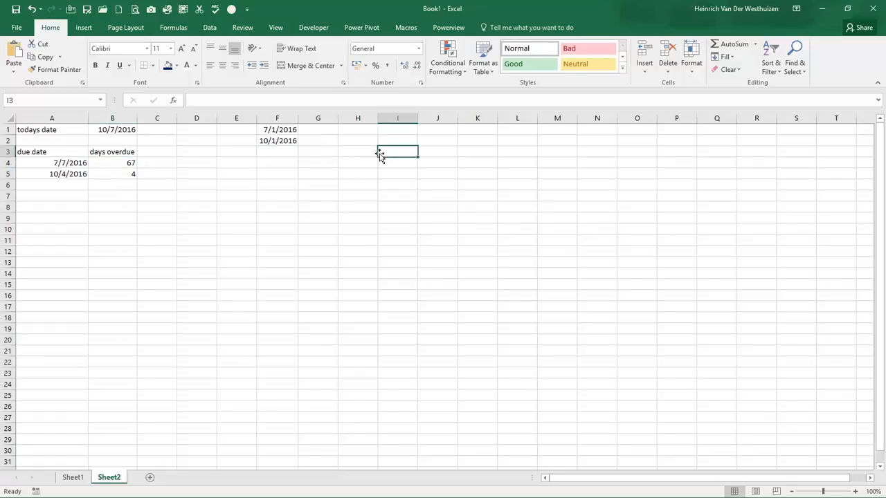
{"action": "left_click", "coordinate": [390, 139]}
{"action": "left_click", "coordinate": [392, 132]}
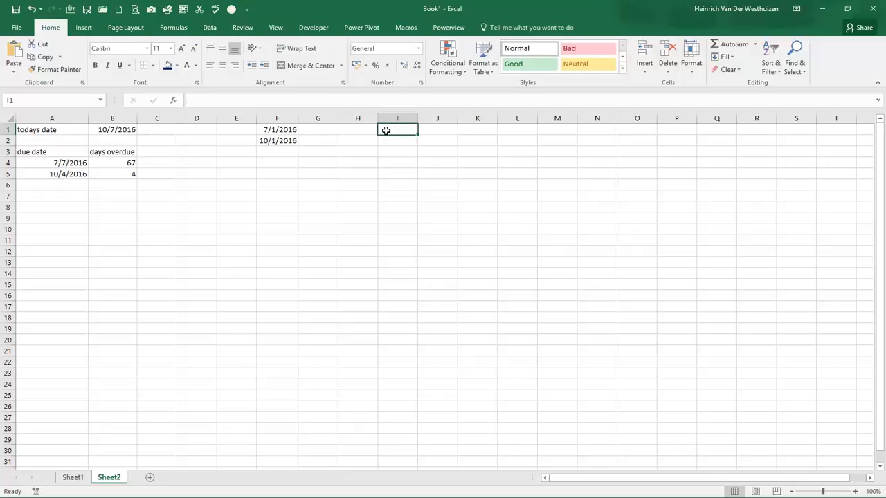
{"action": "type", "text": "2016/"}
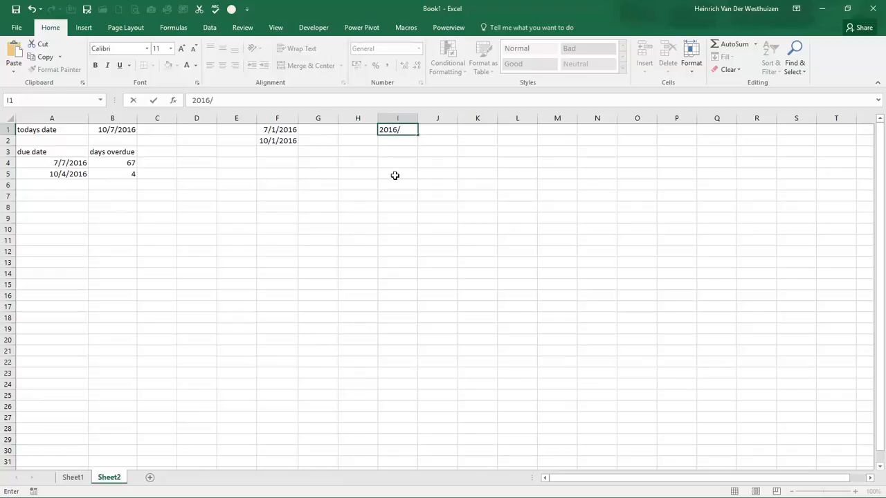
{"action": "type", "text": "23/10"}
{"action": "left_click", "coordinate": [412, 192]}
{"action": "left_click_drag", "start_coordinate": [418, 119], "coordinate": [436, 119]}
{"action": "left_click", "coordinate": [425, 132]}
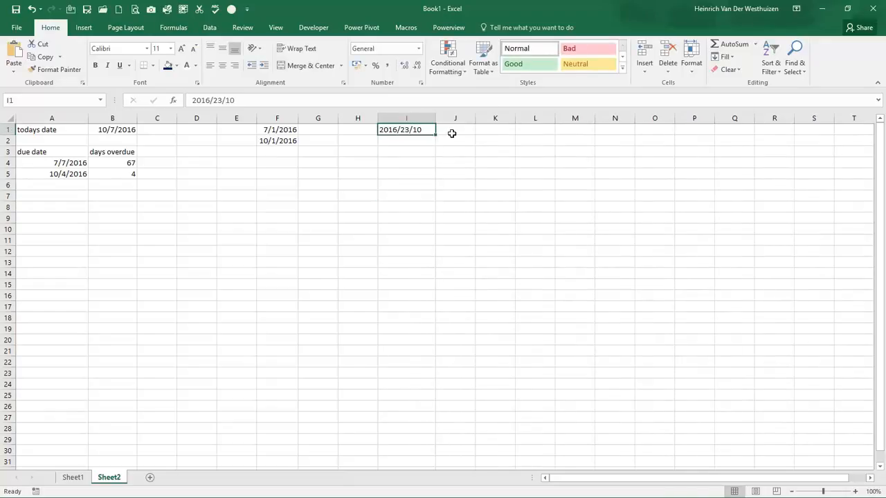
Start a DATE formula in cell J1 and open its Function Arguments dialog, moved clear of the data
{"action": "left_click", "coordinate": [453, 134]}
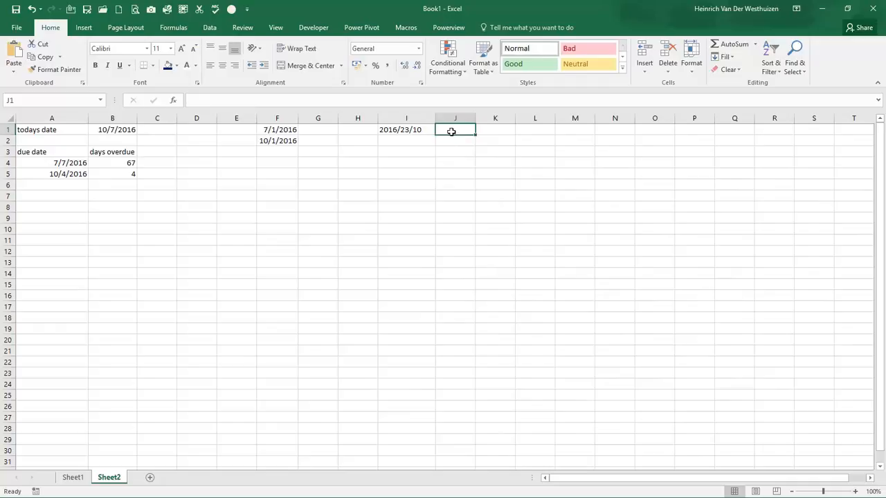
{"action": "type", "text": "=dat"}
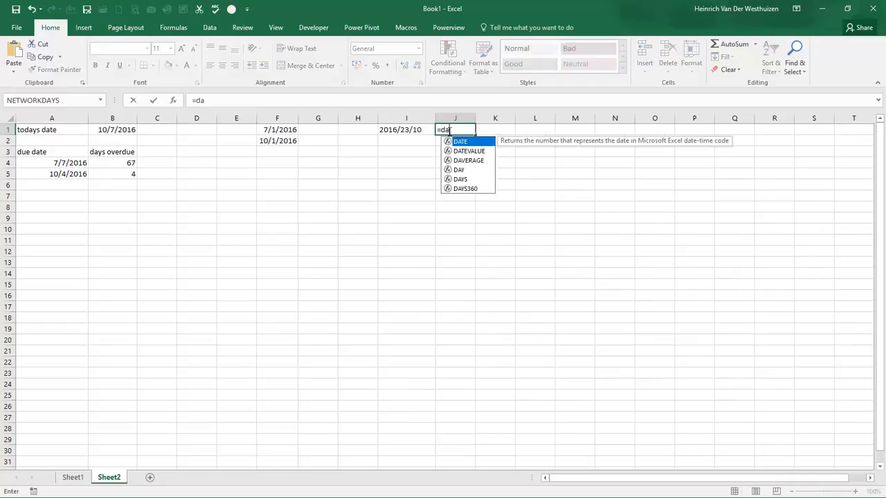
{"action": "double_click", "coordinate": [462, 142]}
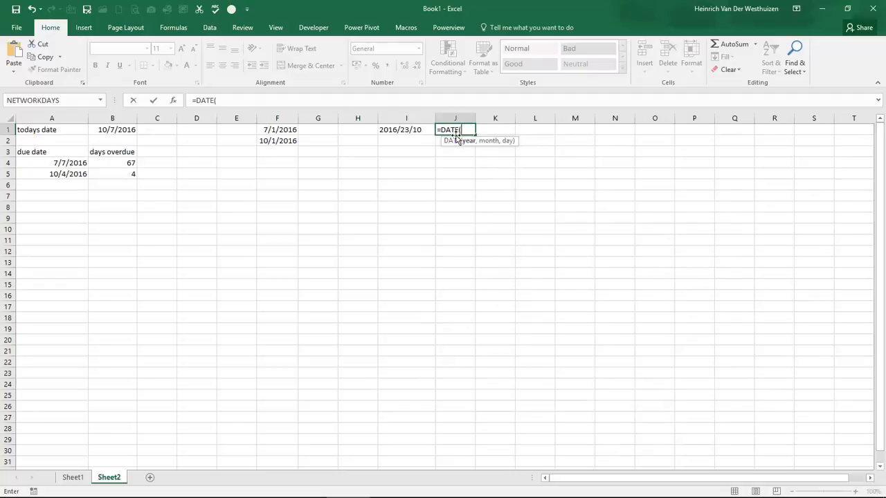
{"action": "left_click", "coordinate": [175, 101]}
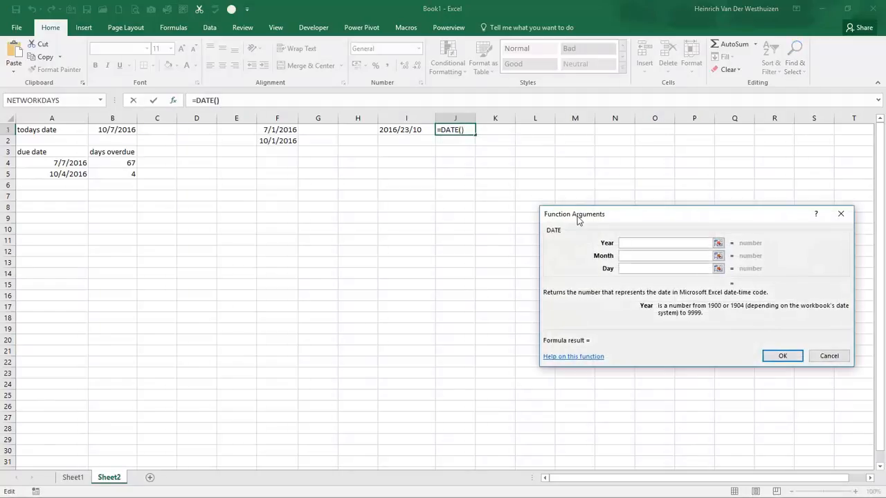
{"action": "left_click_drag", "start_coordinate": [578, 219], "coordinate": [607, 126]}
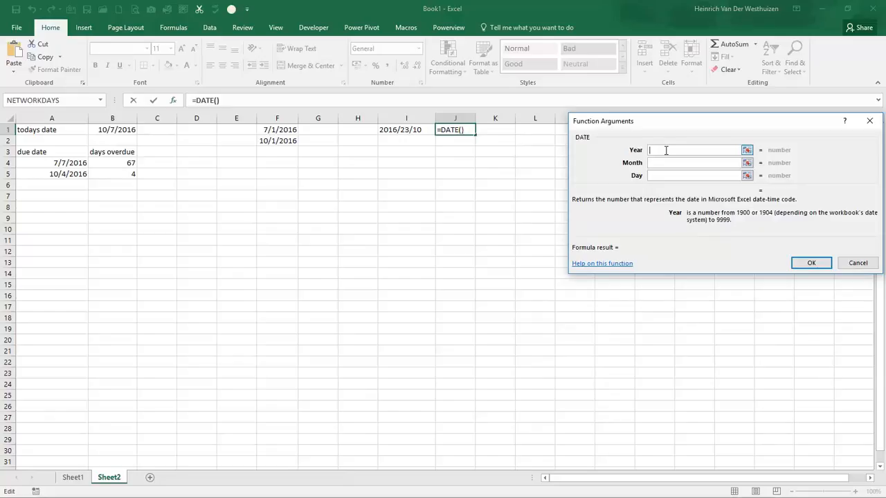
Set the DATE function's Year argument to left(I1,4)
{"action": "type", "text": "=lef"}
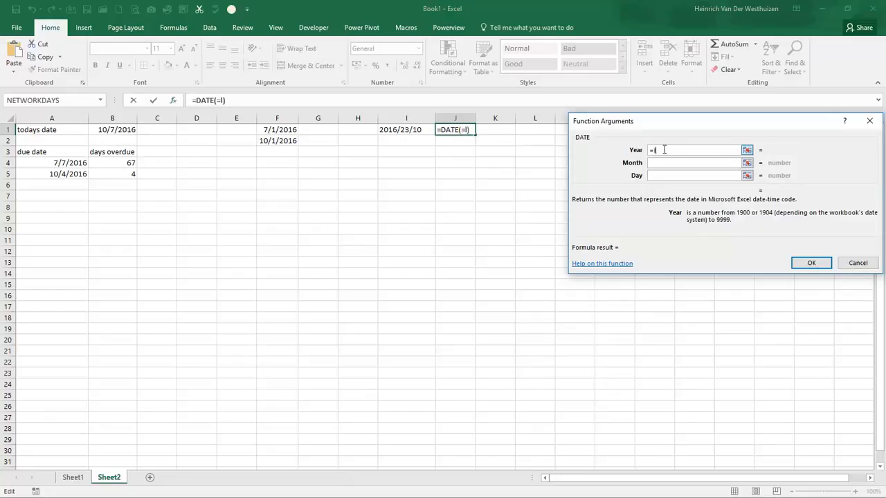
{"action": "key", "text": "BackSpace"}
{"action": "key", "text": "BackSpace"}
{"action": "key", "text": "BackSpace"}
{"action": "key", "text": "BackSpace"}
{"action": "type", "text": "l"}
{"action": "type", "text": "ft("}
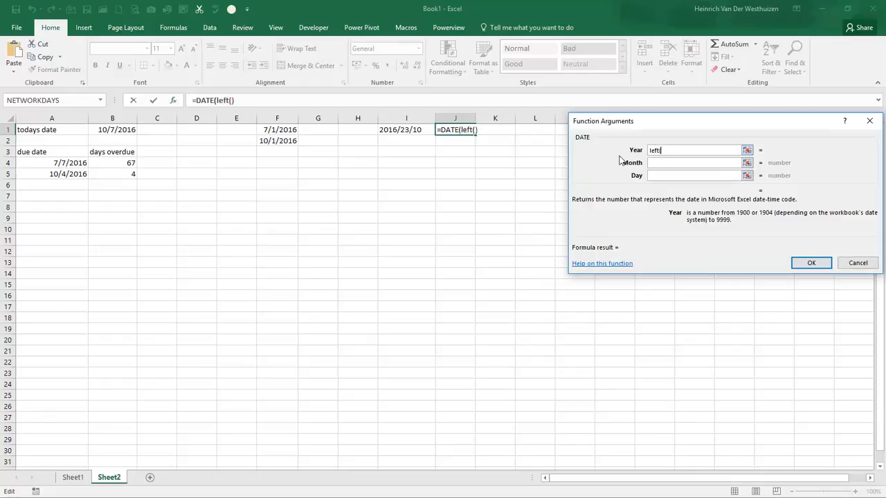
{"action": "left_click", "coordinate": [399, 130]}
{"action": "type", "text": ",4"}
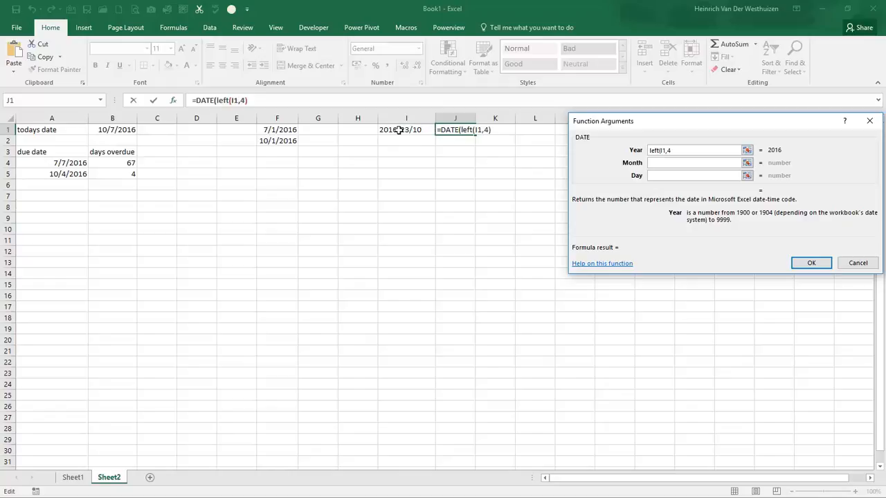
{"action": "type", "text": ")"}
Set the DATE function's Month argument to right(I1,2)
{"action": "left_click", "coordinate": [658, 163]}
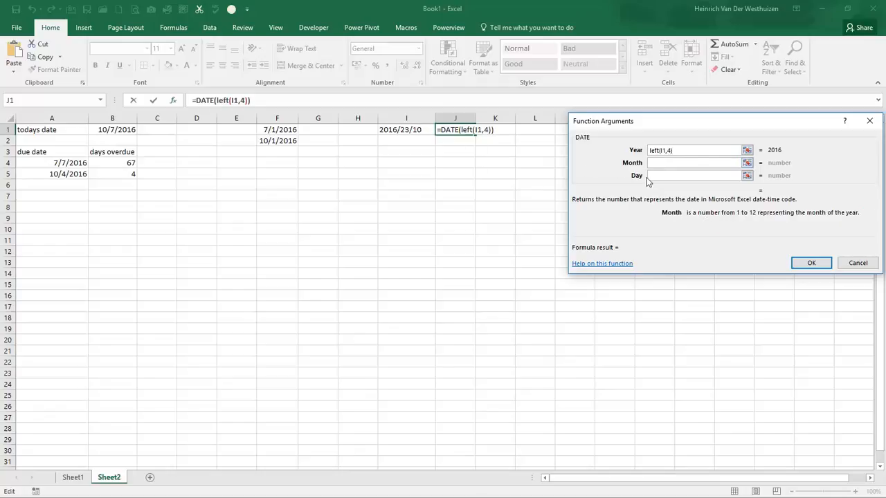
{"action": "type", "text": "right(I1"}
{"action": "left_click", "coordinate": [418, 131]}
{"action": "type", "text": ",2)"}
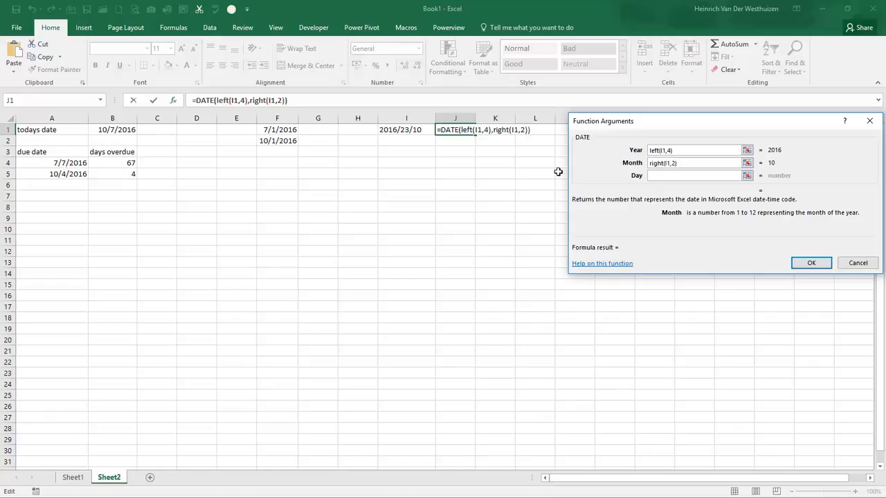
Set the DATE function's Day argument to mid(I1,6,2) and complete the formula in J1
{"action": "left_click", "coordinate": [683, 176]}
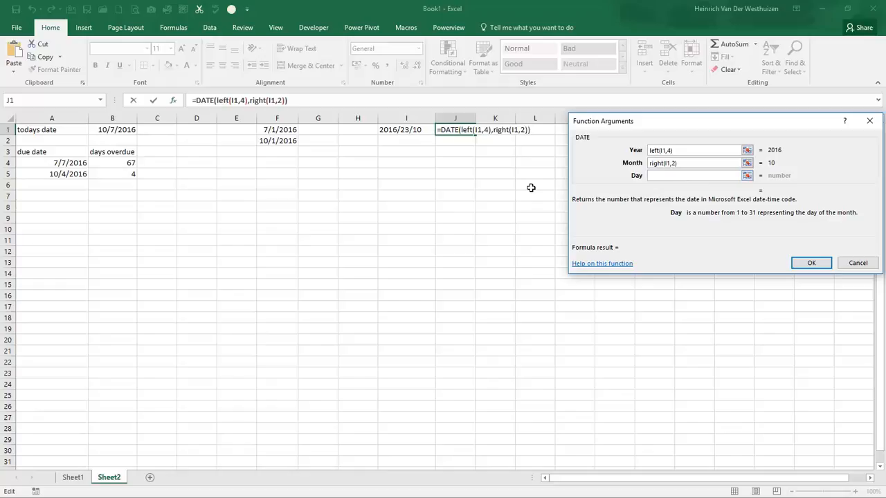
{"action": "type", "text": "mid("}
{"action": "left_click", "coordinate": [419, 129]}
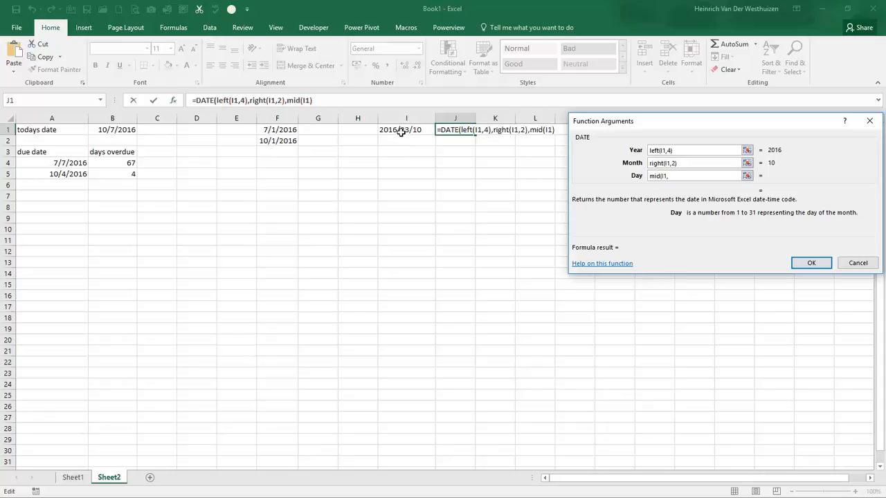
{"action": "type", "text": "6,2)"}
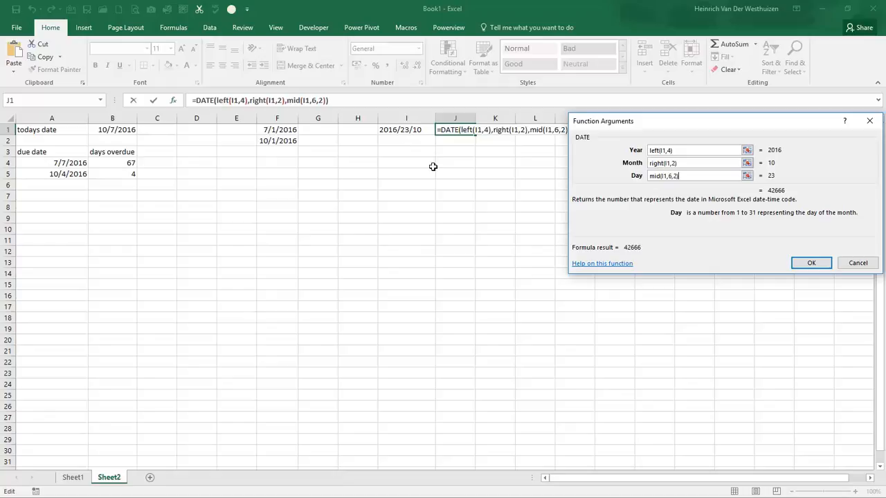
{"action": "left_click", "coordinate": [804, 263]}
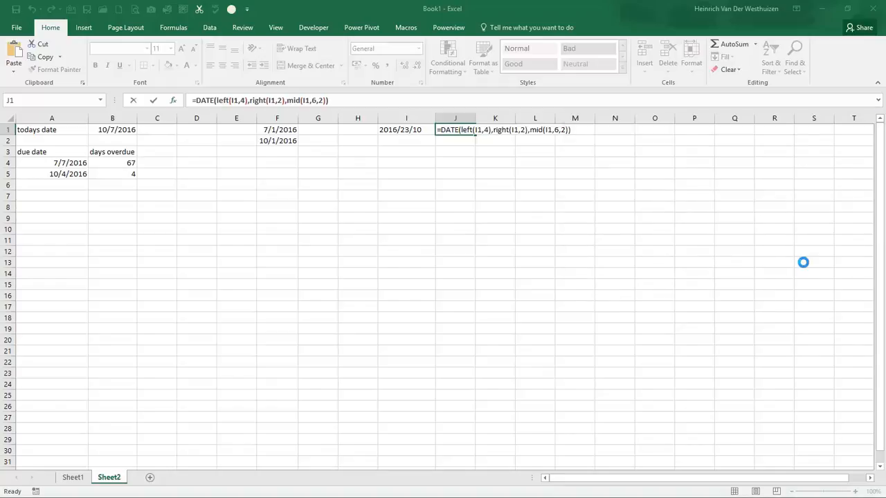
Widen column J slightly and select J1 to review its DATE formula
{"action": "left_click", "coordinate": [466, 145]}
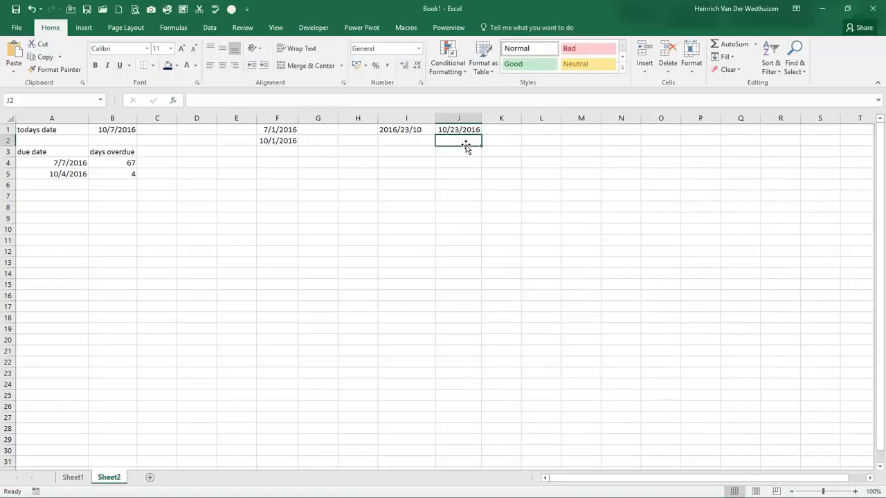
{"action": "left_click_drag", "start_coordinate": [483, 114], "coordinate": [496, 114]}
{"action": "left_click", "coordinate": [490, 130]}
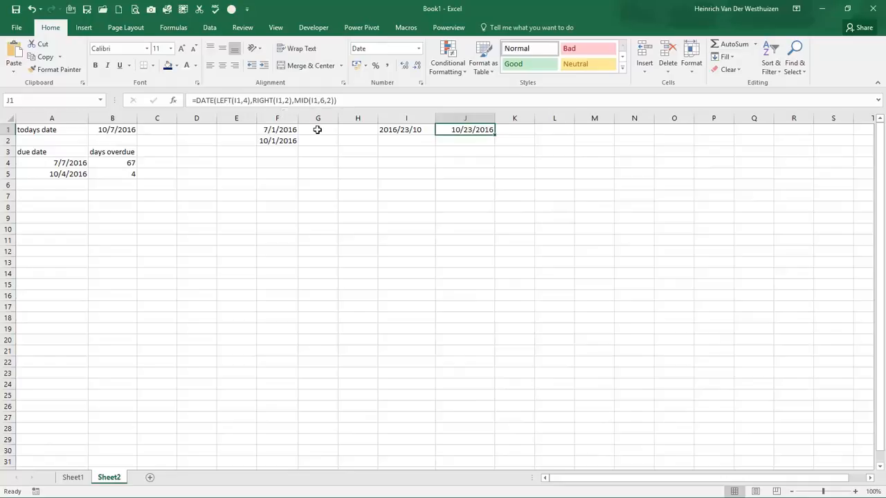
Insert the current date, 10/7/2016, as a fixed value in cell A8
{"action": "left_click", "coordinate": [69, 207]}
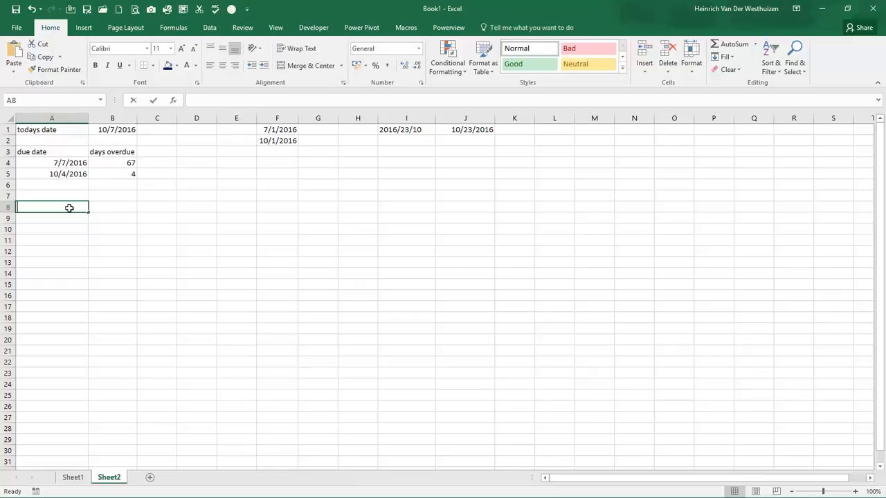
{"action": "key", "text": "ctrl+semicolon"}
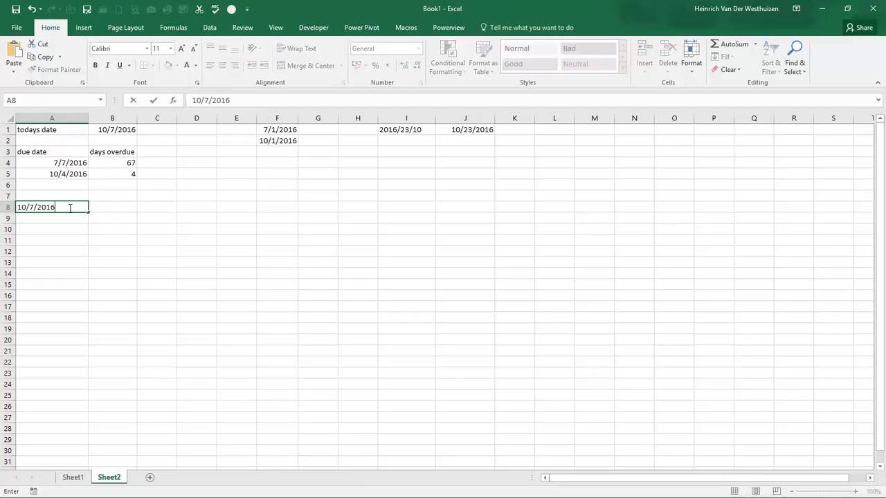
{"action": "key", "text": "Return"}
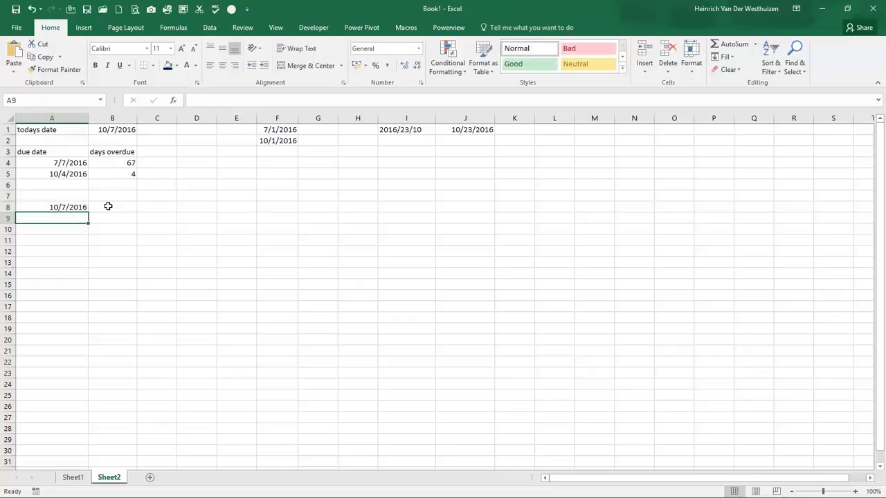
Enter the formula =EDATE(A8,2) in cell B8 to get the date two months after A8
{"action": "left_click", "coordinate": [108, 205]}
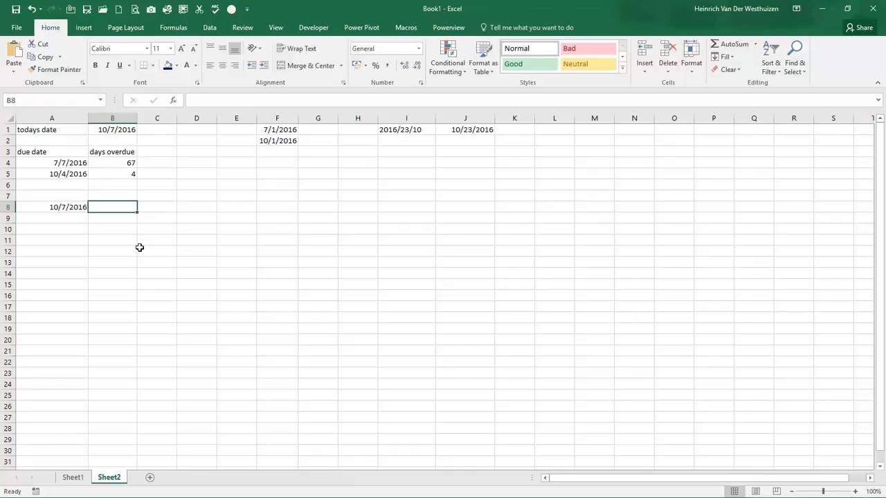
{"action": "type", "text": "=e"}
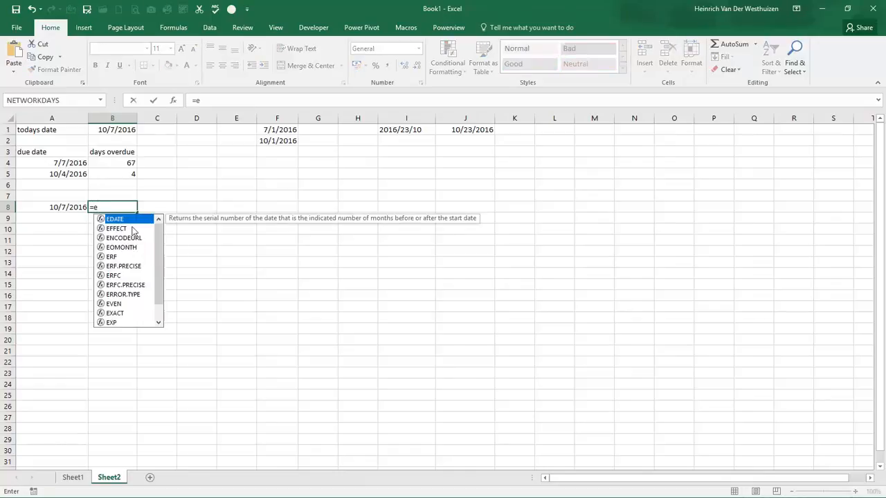
{"action": "key", "text": "Tab"}
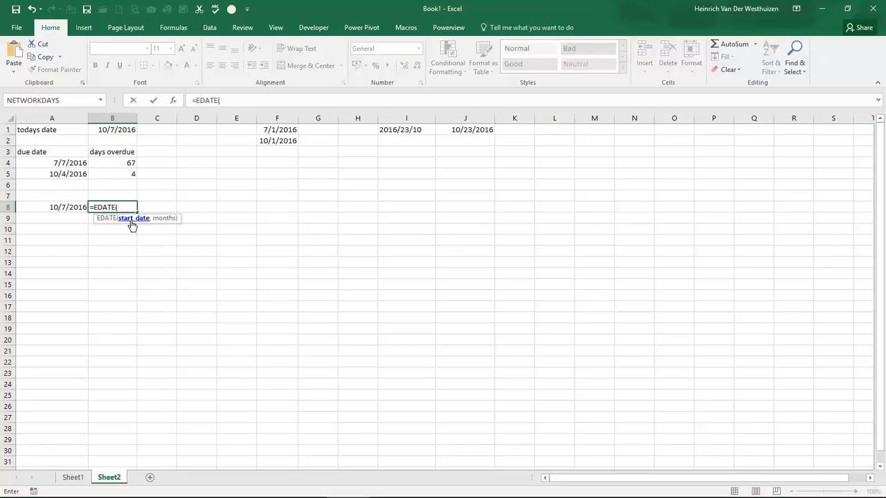
{"action": "left_click", "coordinate": [45, 207]}
{"action": "left_click", "coordinate": [45, 207]}
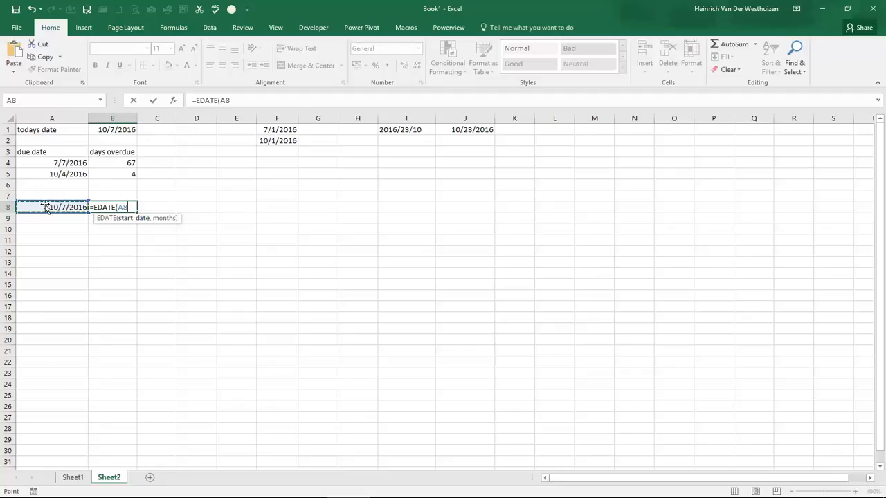
{"action": "type", "text": ","}
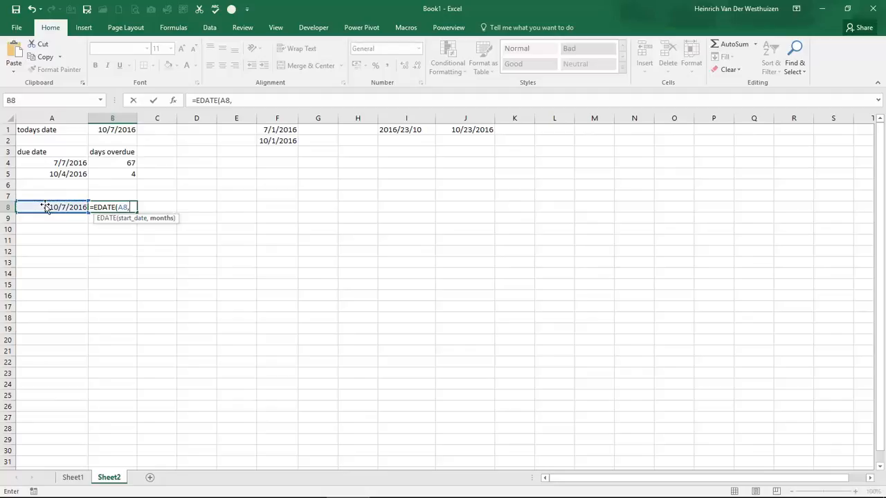
{"action": "type", "text": "2)"}
{"action": "key", "text": "Return"}
Format the EDATE result in cell B8 as Short Date
{"action": "left_click", "coordinate": [122, 207]}
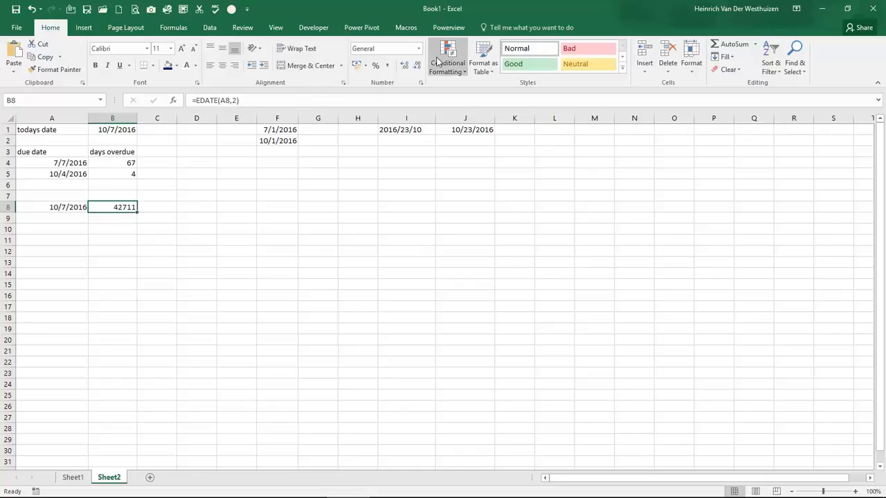
{"action": "left_click", "coordinate": [417, 49]}
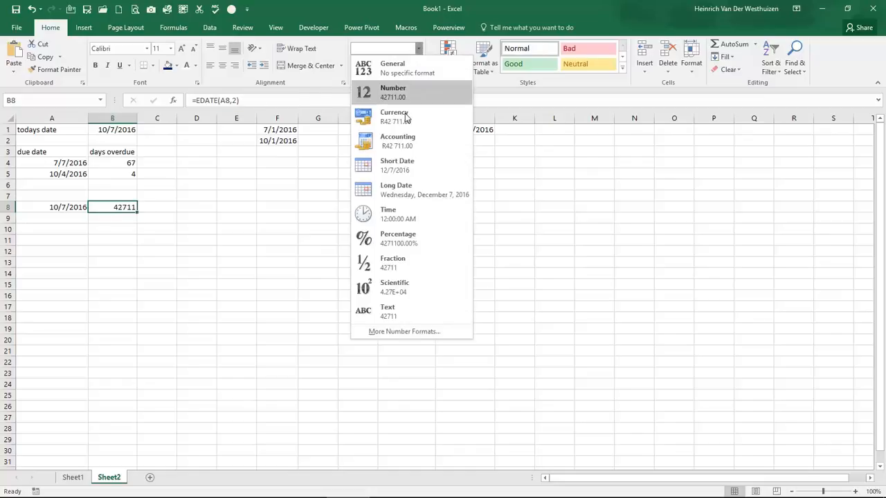
{"action": "left_click", "coordinate": [401, 166]}
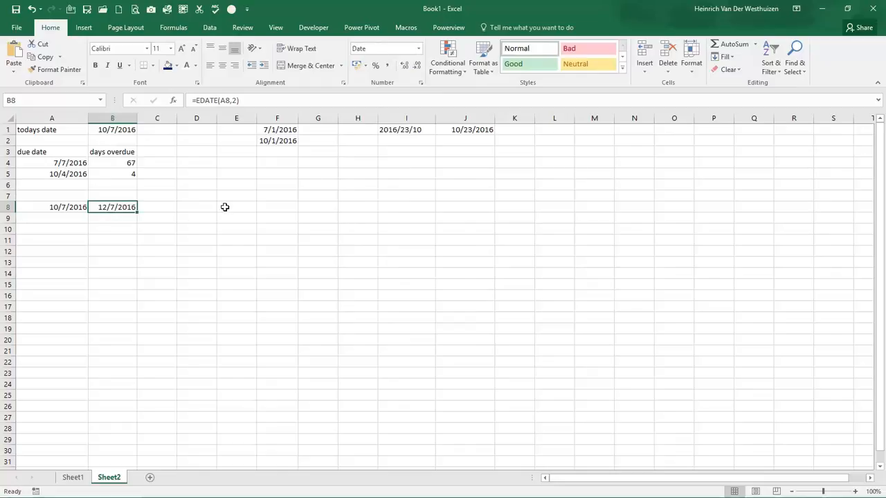
{"action": "left_click", "coordinate": [112, 222]}
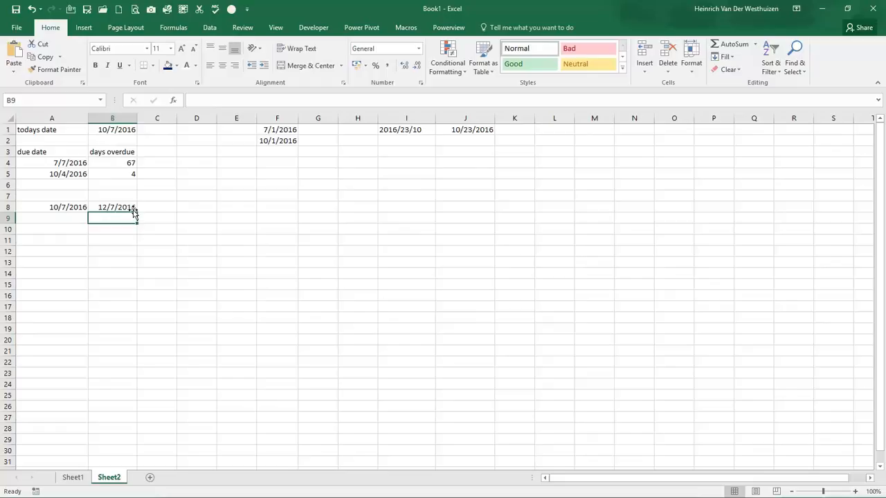
{"action": "left_click", "coordinate": [125, 207]}
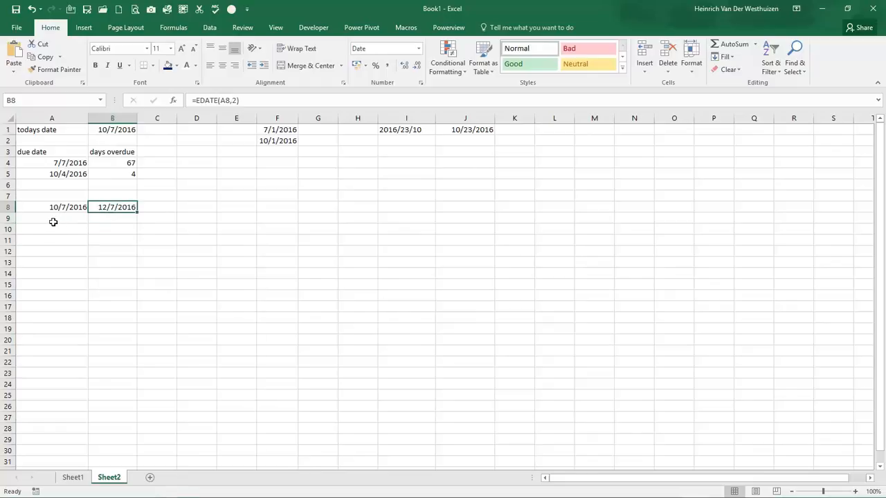
Insert the current date, 10/7/2016, as a fixed value in cell A9
{"action": "left_click", "coordinate": [61, 218]}
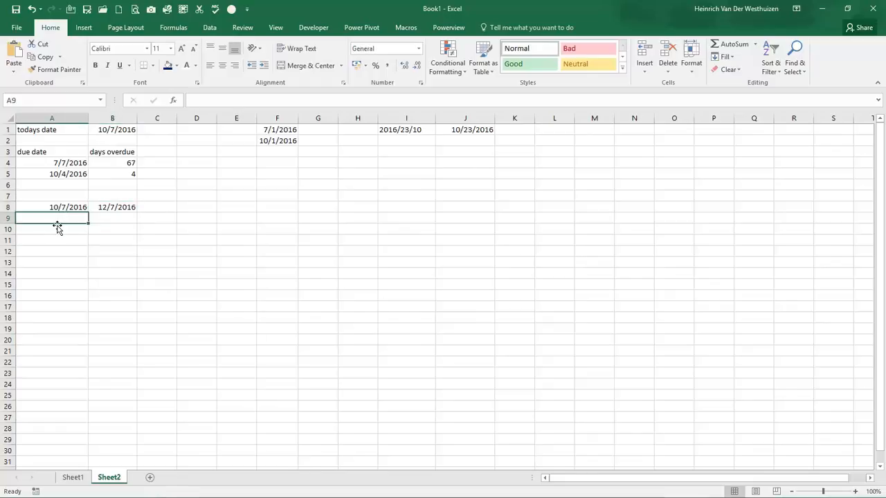
{"action": "key", "text": "ctrl+semicolon"}
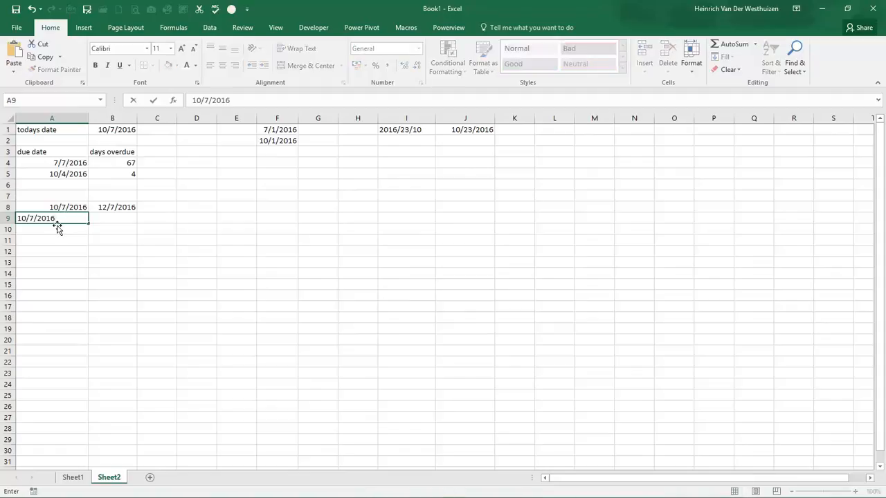
{"action": "key", "text": "Return"}
Enter the formula =EOMONTH(A9,2) in cell B9 to get the last day of the month two months after A9
{"action": "left_click", "coordinate": [103, 218]}
{"action": "type", "text": "="}
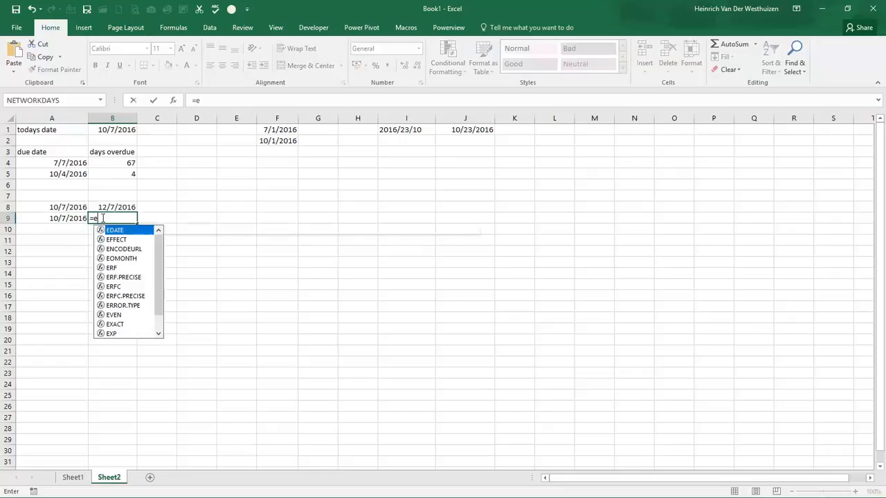
{"action": "type", "text": "eo"}
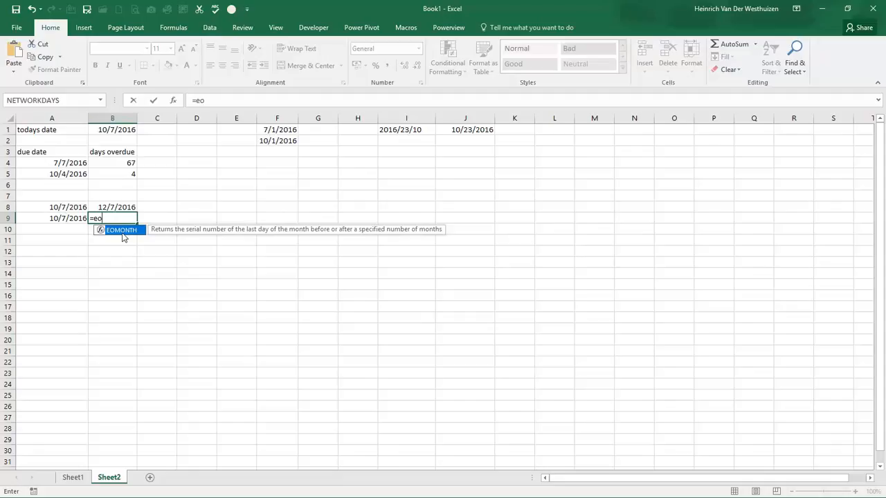
{"action": "double_click", "coordinate": [122, 231]}
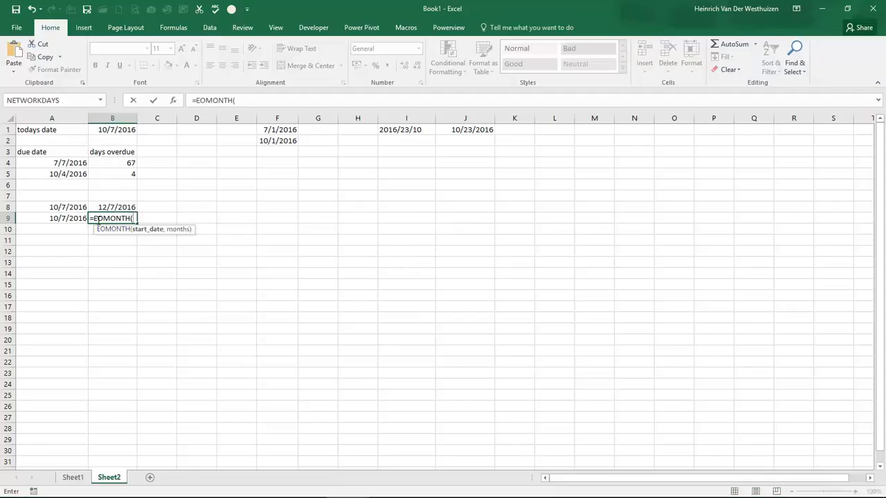
{"action": "left_click", "coordinate": [78, 219]}
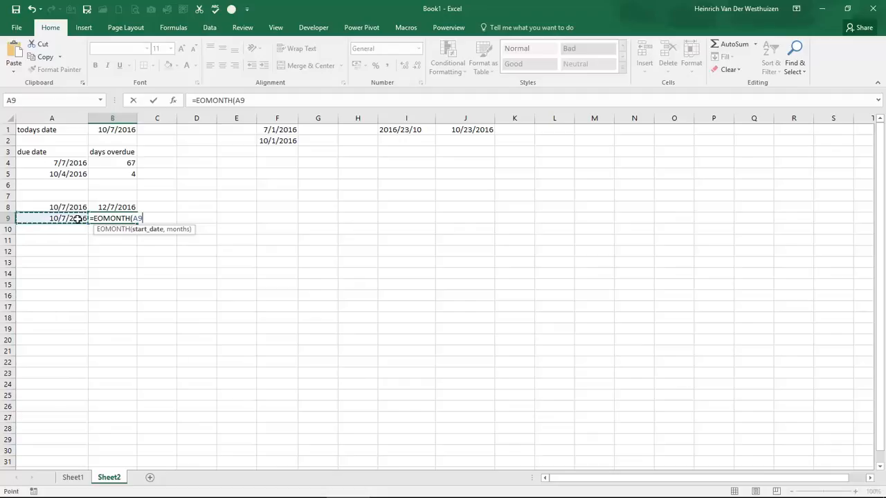
{"action": "type", "text": ","}
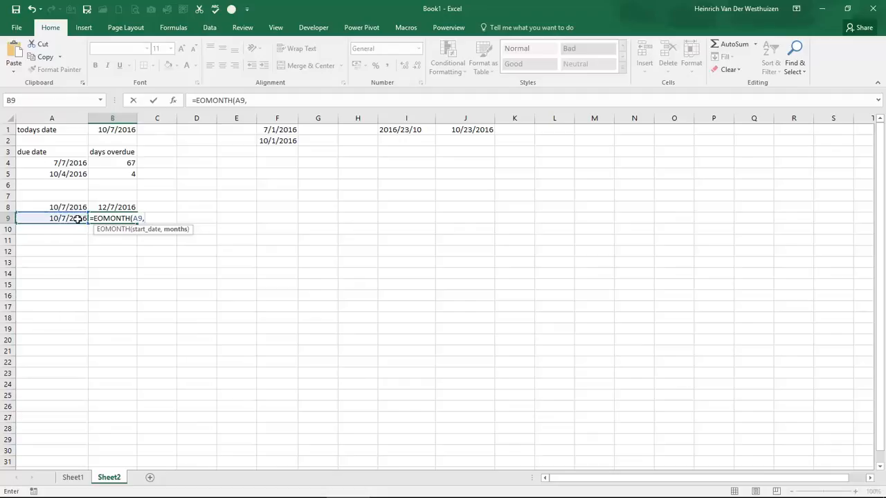
{"action": "type", "text": "2)"}
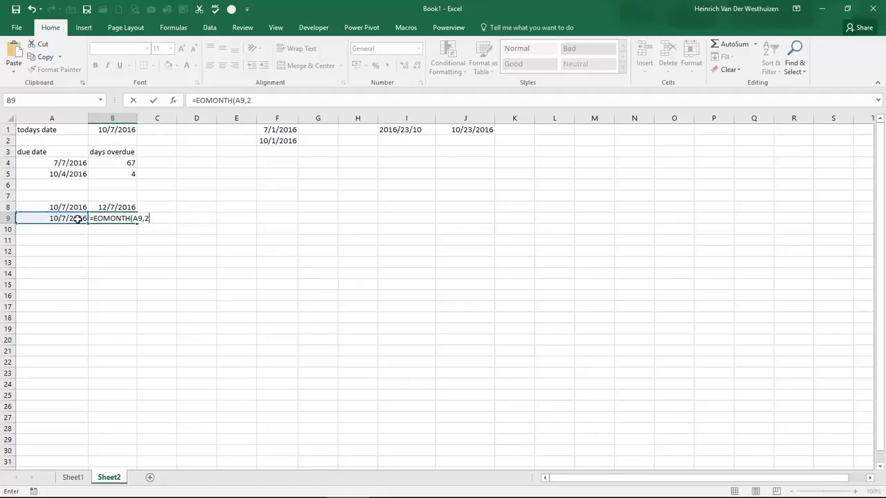
{"action": "key", "text": "Return"}
Format the EOMONTH result in cell B9 as Short Date
{"action": "left_click", "coordinate": [111, 218]}
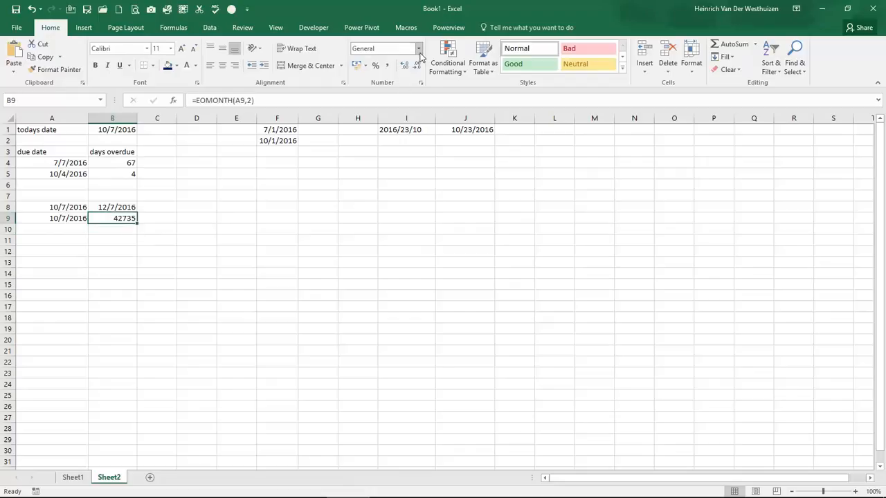
{"action": "left_click", "coordinate": [418, 49]}
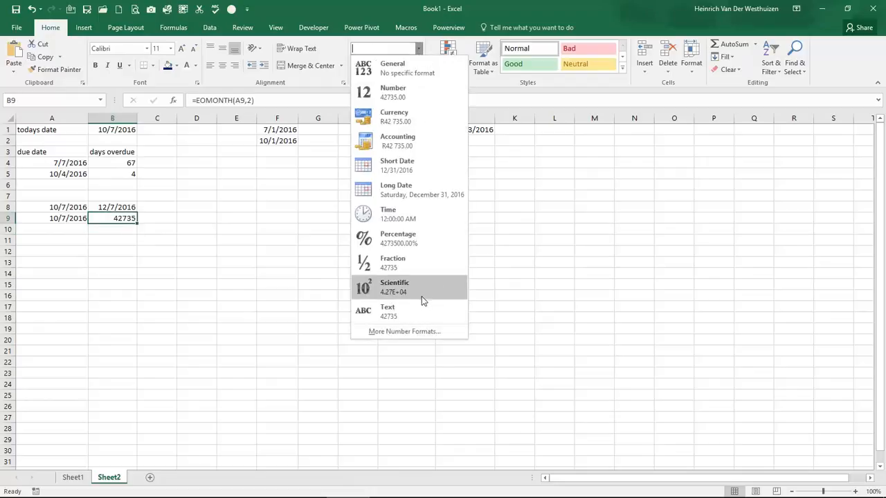
{"action": "left_click", "coordinate": [426, 171]}
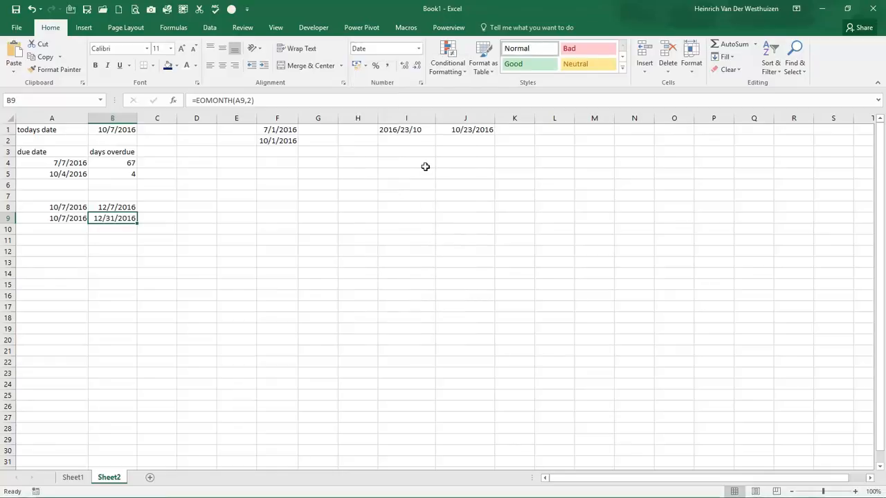
{"action": "left_click", "coordinate": [111, 230]}
{"action": "left_click", "coordinate": [126, 218]}
{"action": "left_click", "coordinate": [110, 205]}
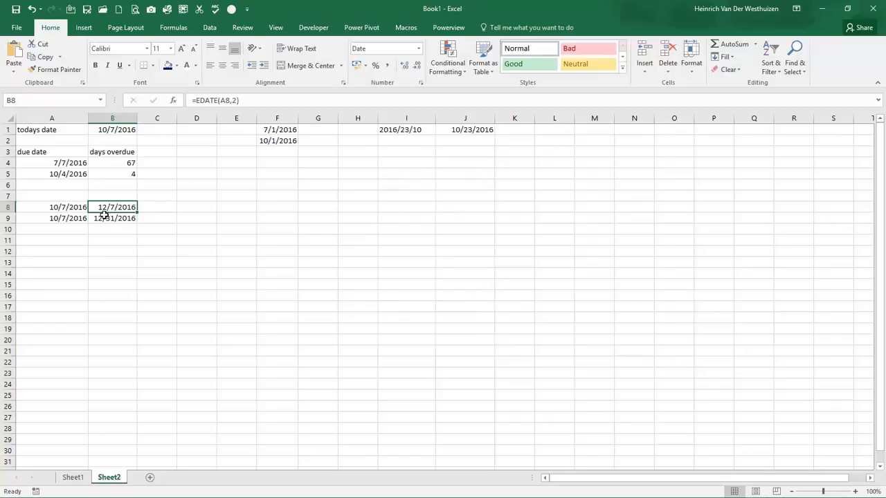
{"action": "left_click", "coordinate": [104, 219]}
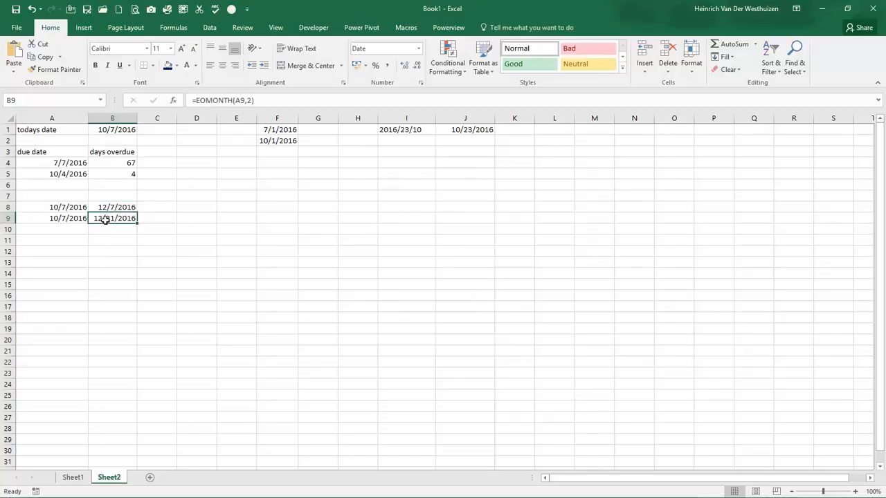
Change the months argument of the EDATE formula in cell B8 to -2, making it =EDATE(A8,-2)
{"action": "left_click", "coordinate": [117, 205]}
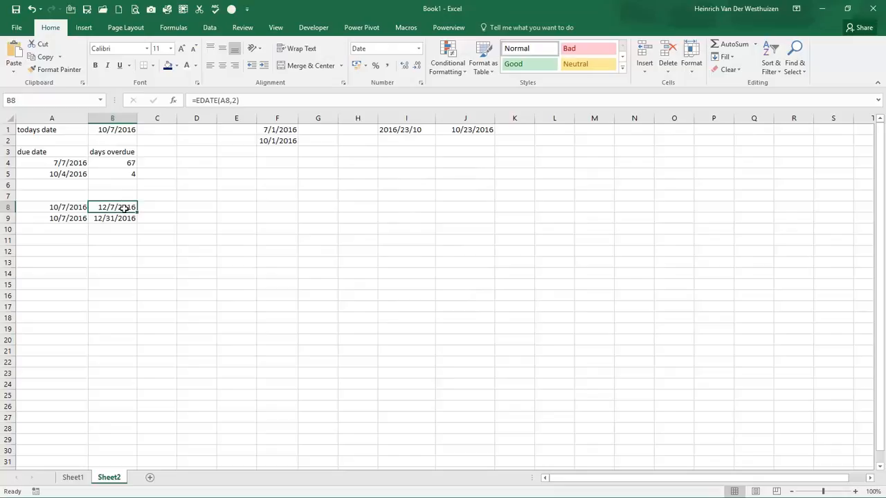
{"action": "double_click", "coordinate": [123, 208]}
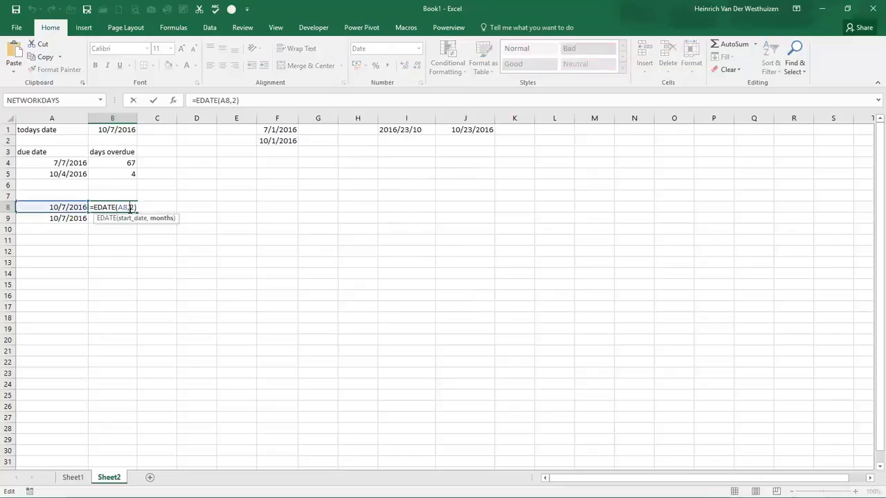
{"action": "type", "text": "-"}
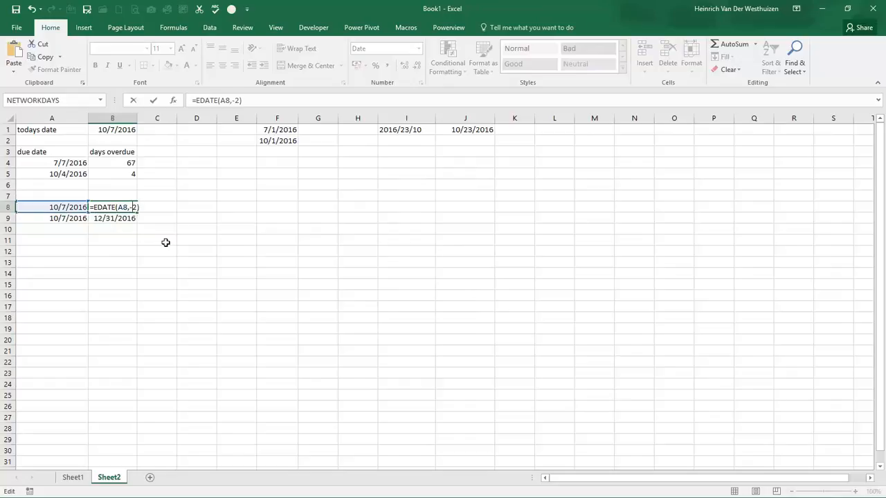
{"action": "key", "text": "Return"}
{"action": "left_click", "coordinate": [124, 205]}
Change the months argument of the EOMONTH formula in cell B9 to -2, making it =EOMONTH(A9,-2)
{"action": "left_click", "coordinate": [128, 218]}
{"action": "left_click", "coordinate": [246, 100]}
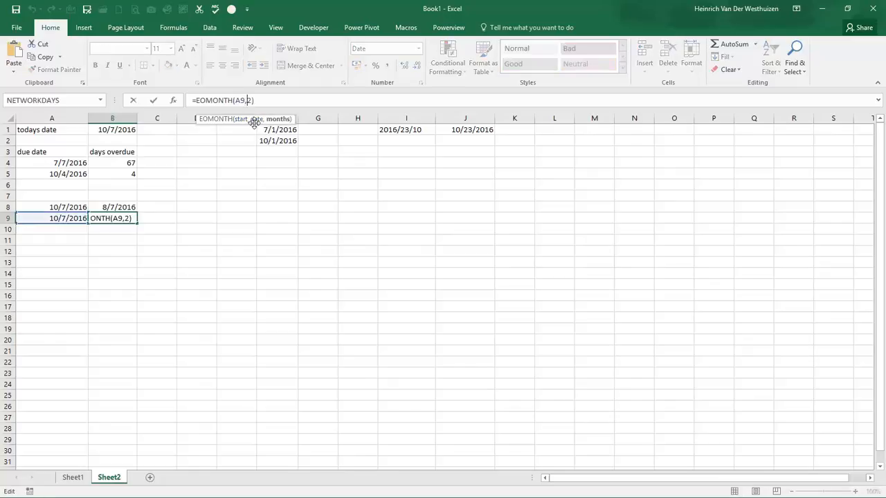
{"action": "key", "text": "Return"}
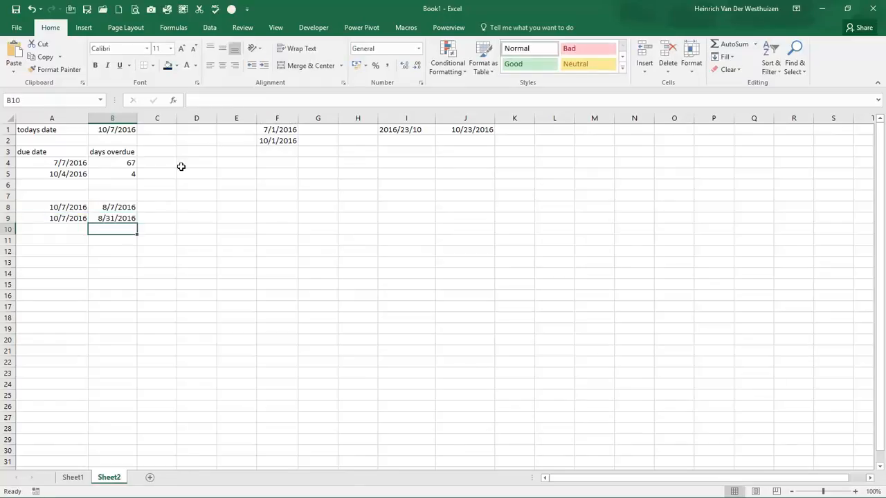
{"action": "left_click", "coordinate": [129, 216]}
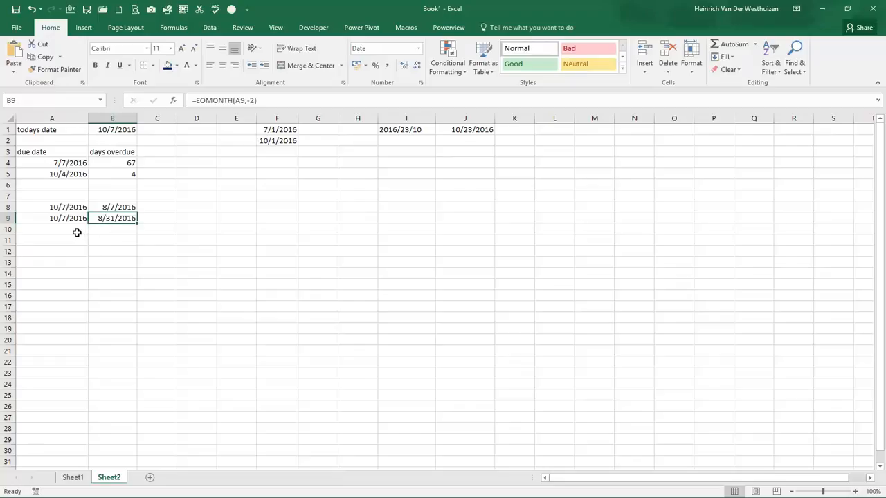
{"action": "left_click", "coordinate": [77, 232]}
{"action": "left_click", "coordinate": [77, 239]}
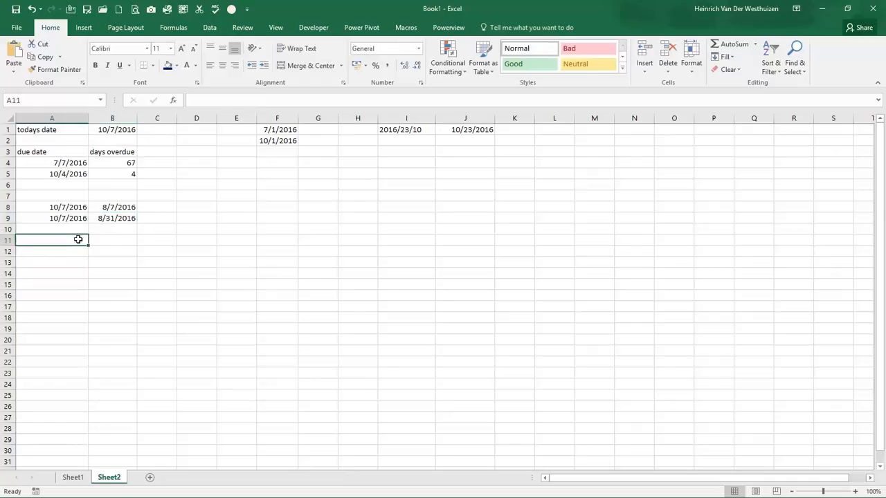